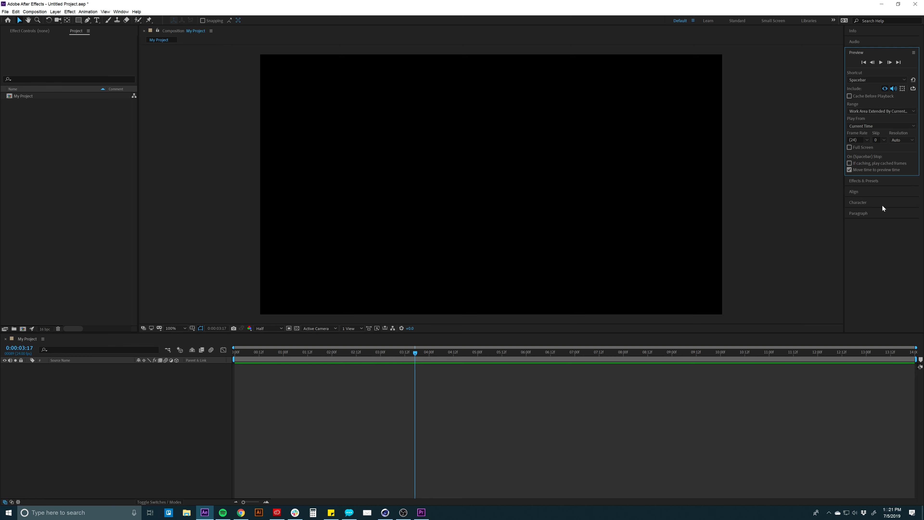
Step: Save the current layout as a new custom workspace named after the surname, then return to Default
left_click(121, 12)
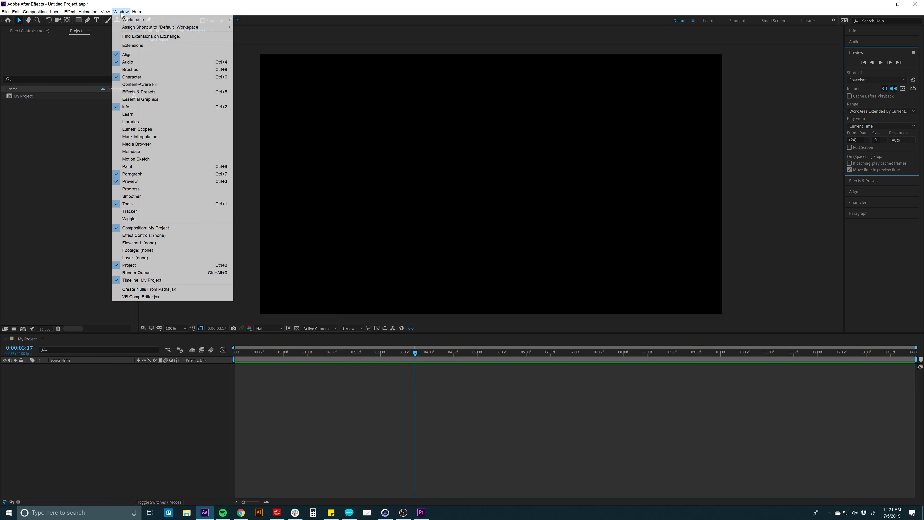
mouse_move(190, 21)
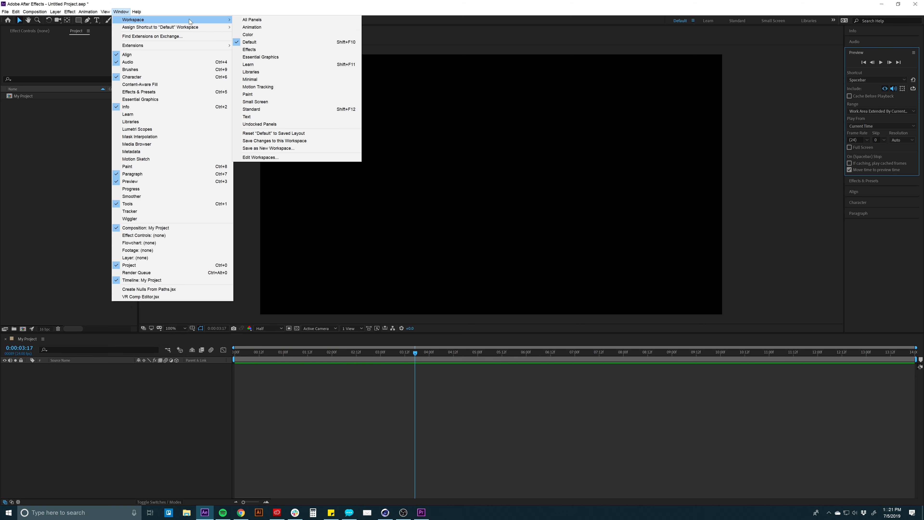
left_click(261, 149)
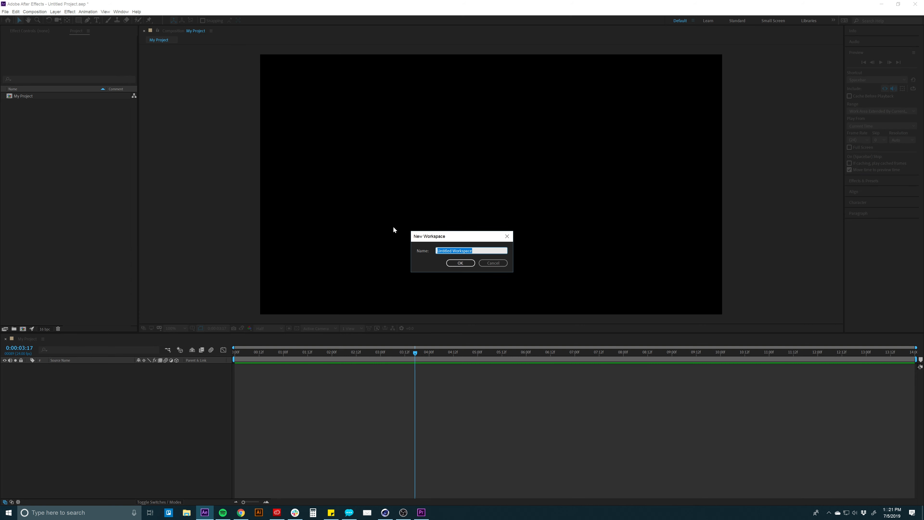
type("Watson_2")
key("Return")
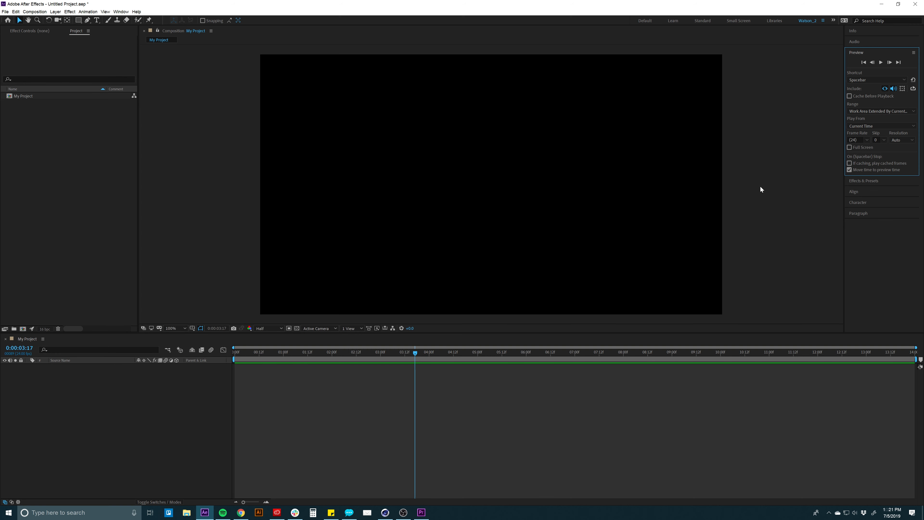
left_click(645, 20)
Step: Activate the Standard workspace and widen its right-hand panel column after checking the custom workspace's Effects & Presets
left_click(806, 23)
left_click(864, 181)
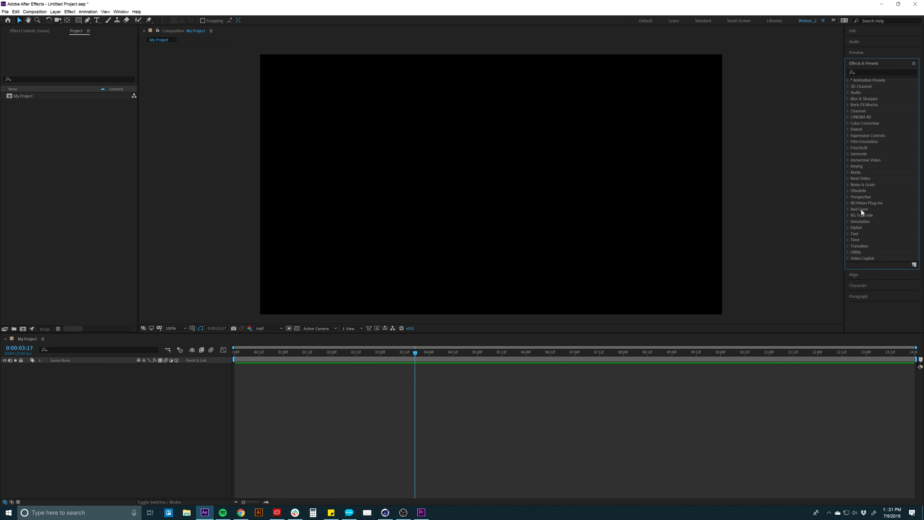
left_click(703, 21)
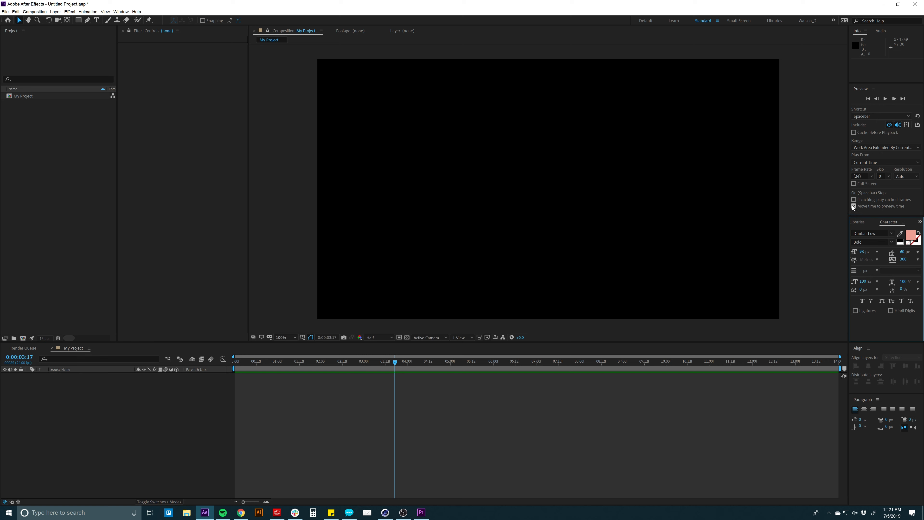
mouse_move(850, 204)
left_mouse_down()
mouse_move(825, 204)
mouse_move(849, 205)
left_mouse_up()
left_click(149, 33)
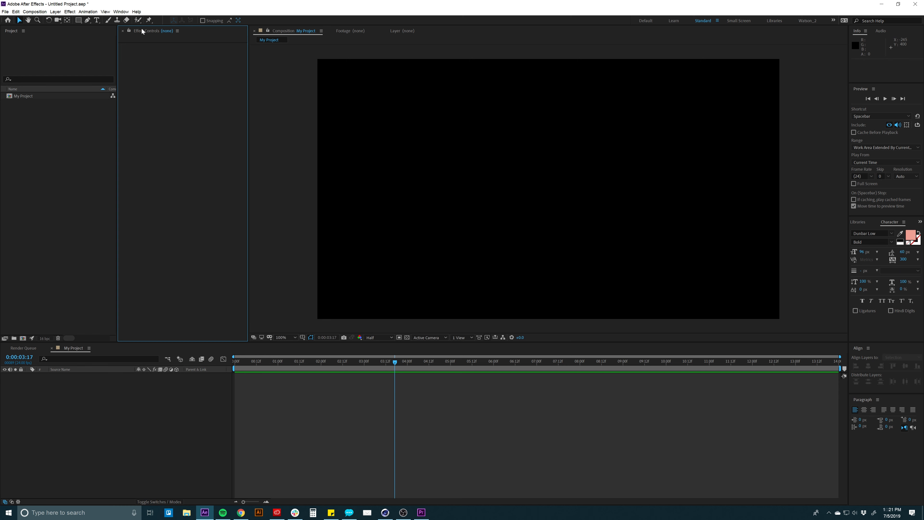
Step: Try relocating the Effect Controls panel, then select the Horizontal Type tool with Ctrl+T
left_click_drag(142, 28, 115, 60)
left_click_drag(138, 31, 115, 190)
left_click(325, 380)
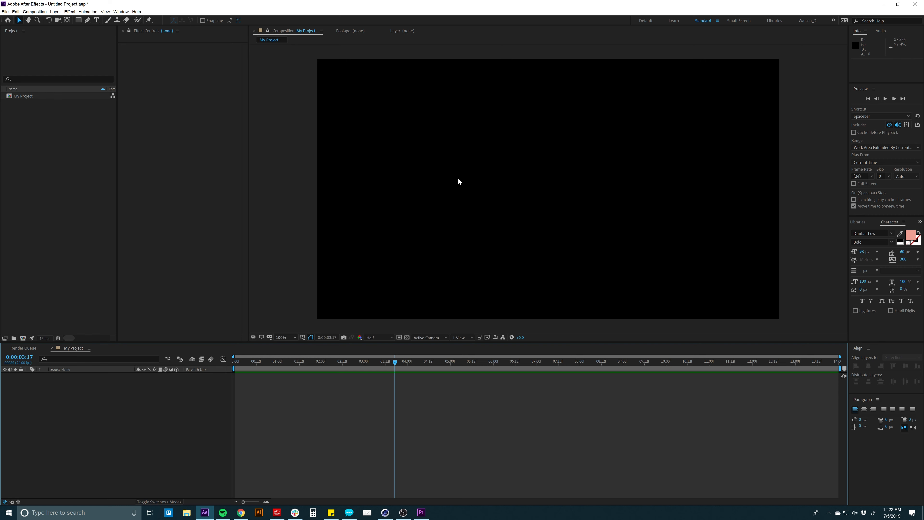
key("ctrl+t")
Step: Type the person's full name as point text, then delete that text layer
left_click(534, 201)
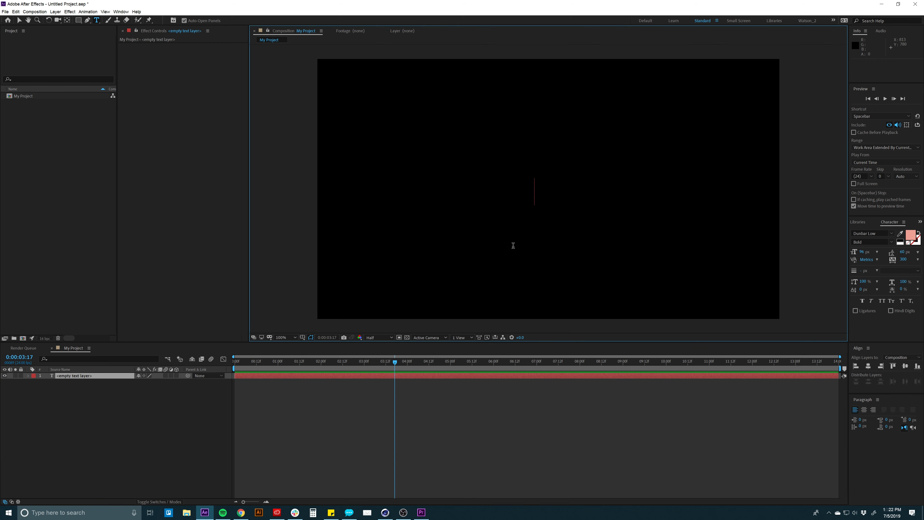
type("Alex Watson")
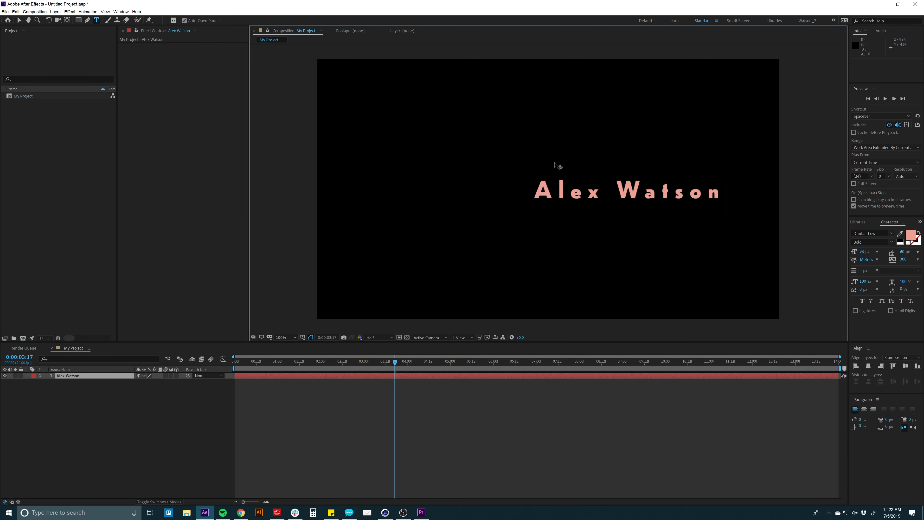
left_click(421, 376)
key("Delete")
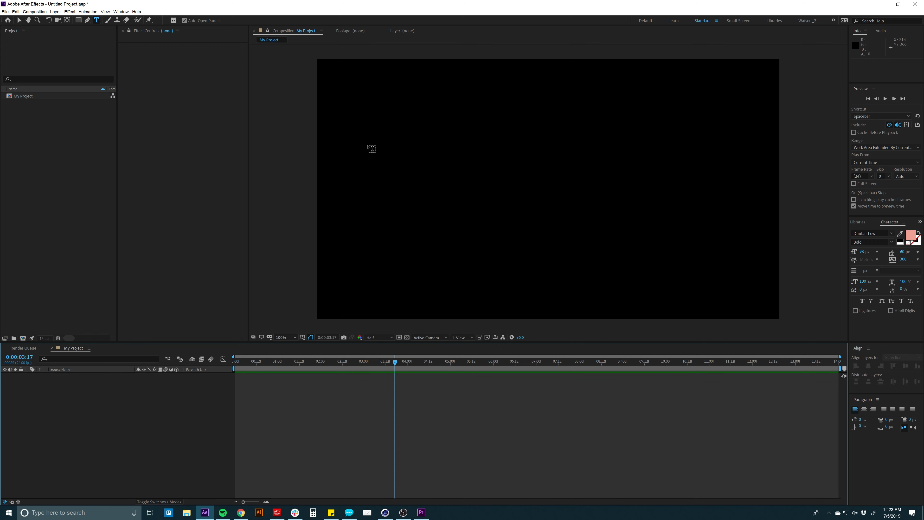
Step: Draw a paragraph text box, type the full name in it and select all the text
left_click_drag(365, 128, 732, 257)
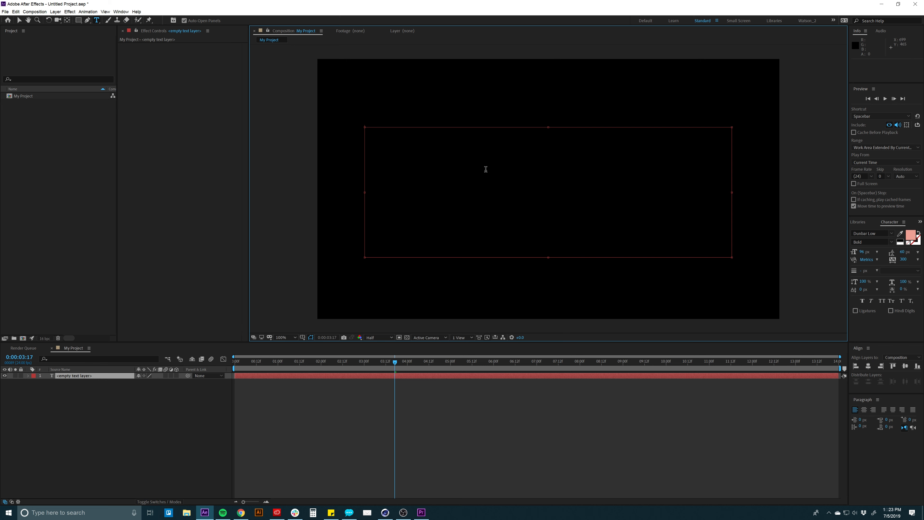
type("Alex")
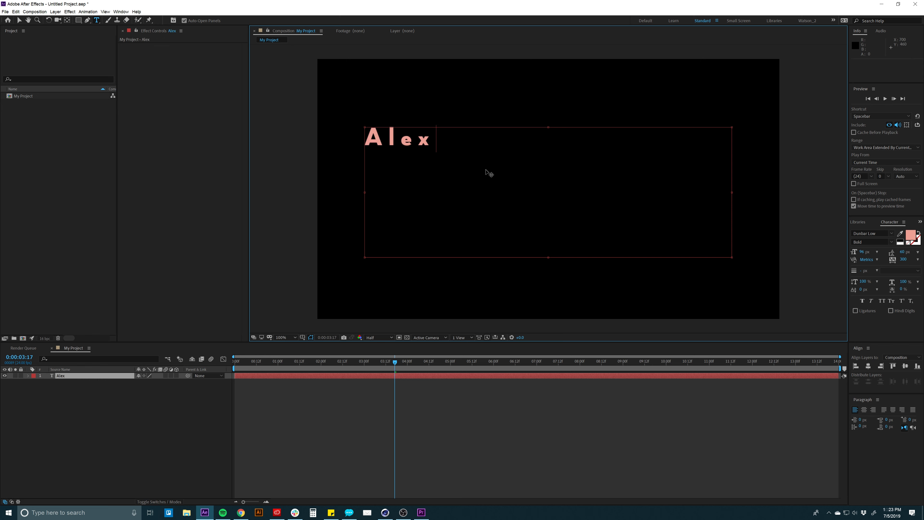
type(" Watson")
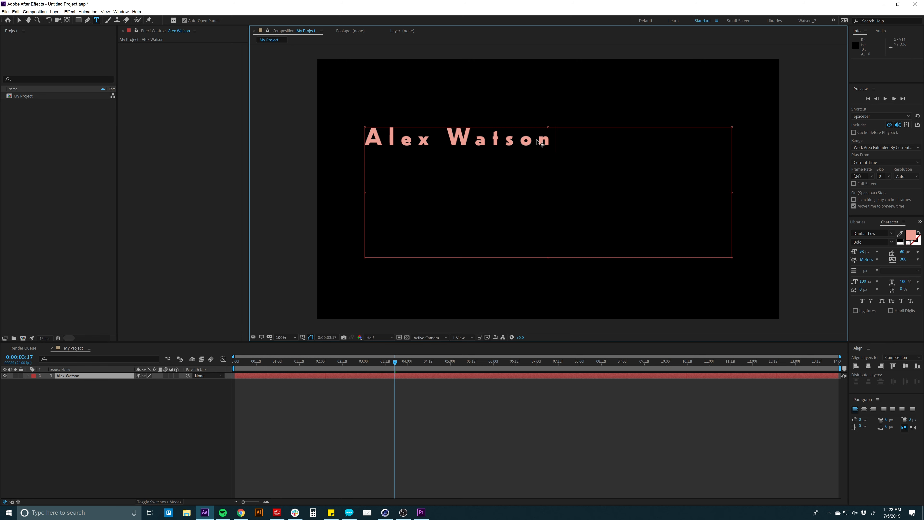
key("ctrl+a")
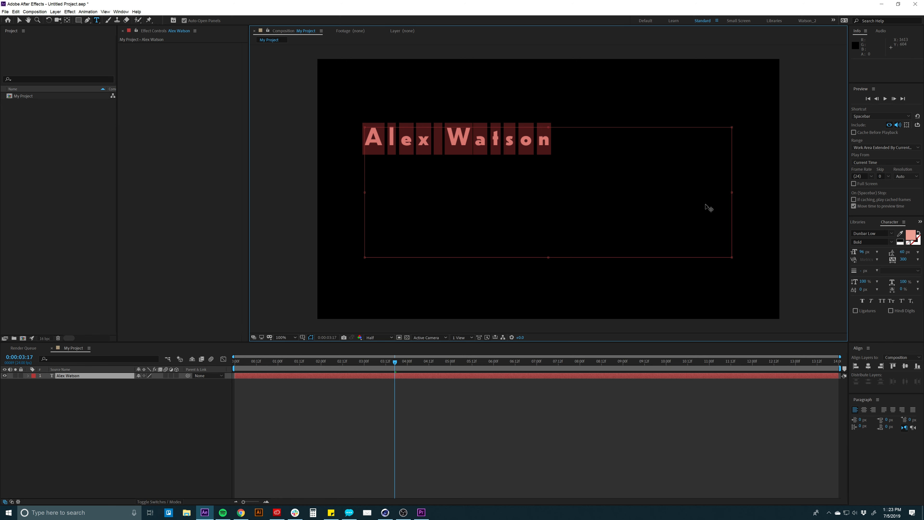
Step: Browse the Character panel's font list, keeping Dunbar Low as the font
left_click(889, 223)
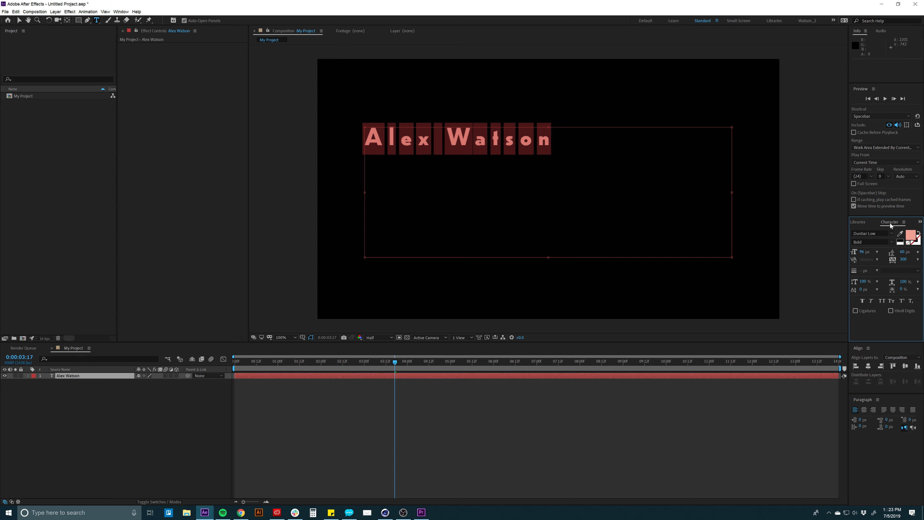
left_click(121, 11)
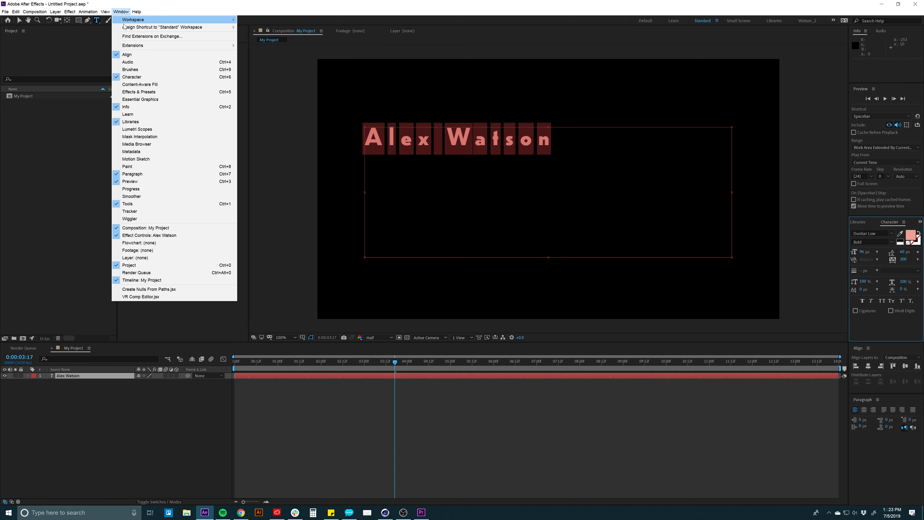
left_click(123, 14)
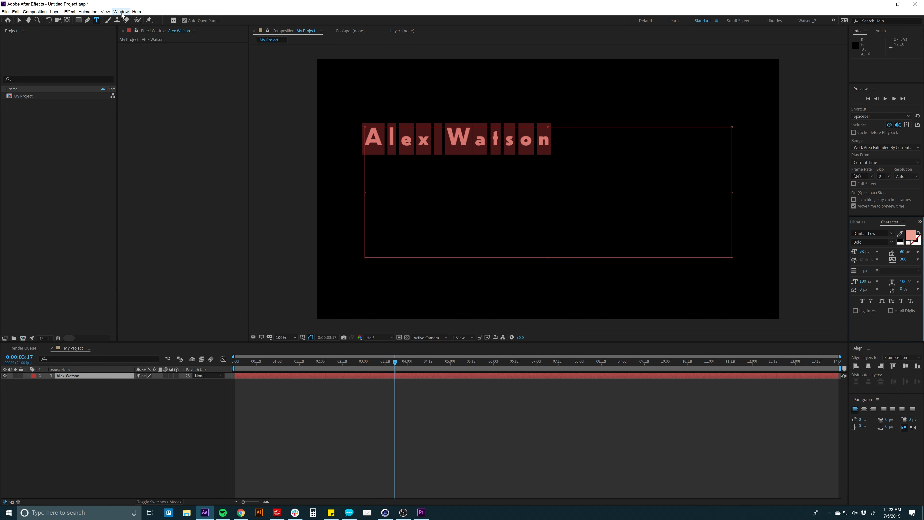
left_click(879, 233)
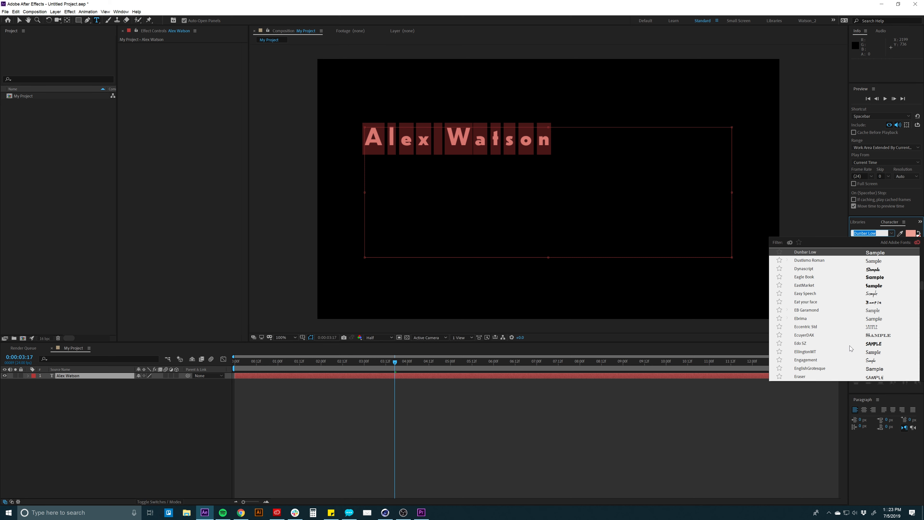
scroll(835, 315, "up", 3)
left_click(892, 235)
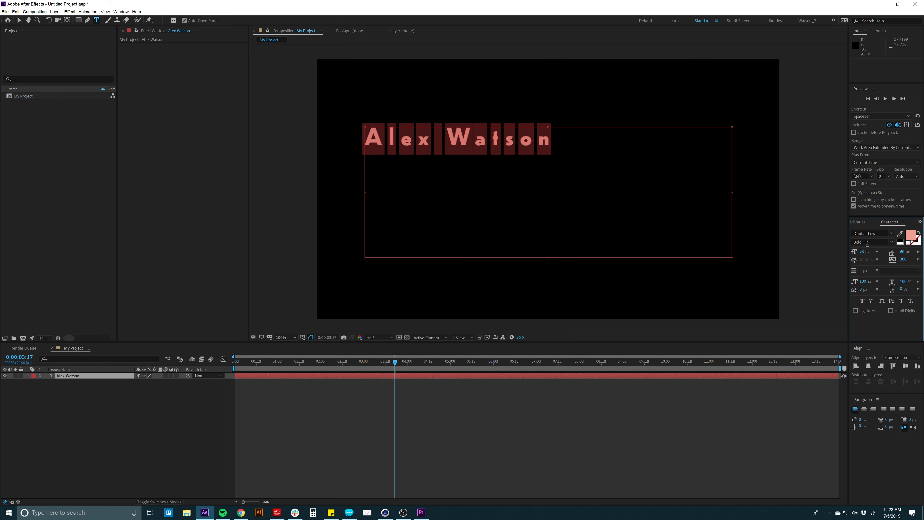
Step: Set the text fill colour to white (FFFFFF) and lower tracking from 300 to 57
left_click(908, 237)
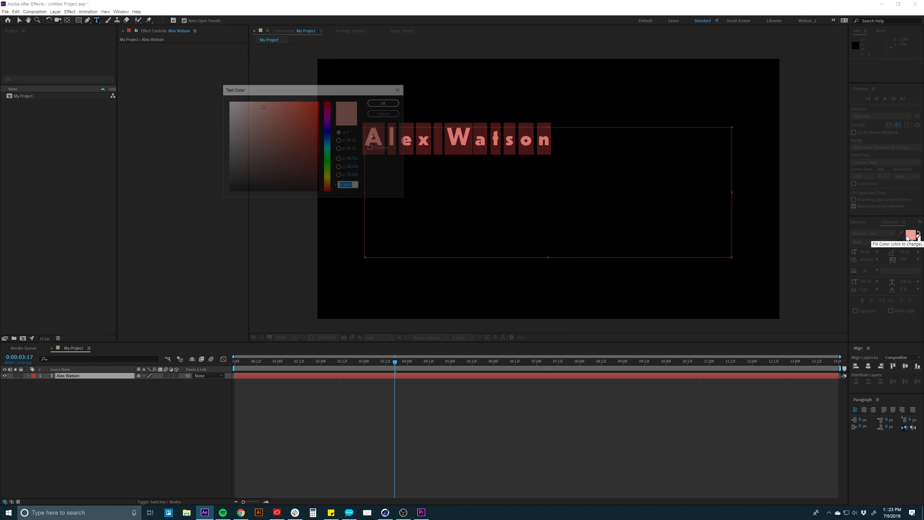
left_click_drag(280, 130, 202, 82)
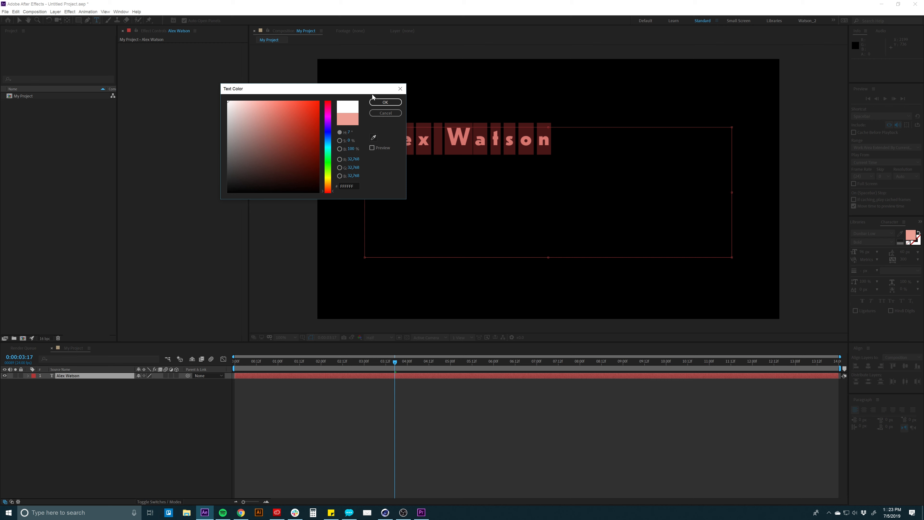
left_click(385, 102)
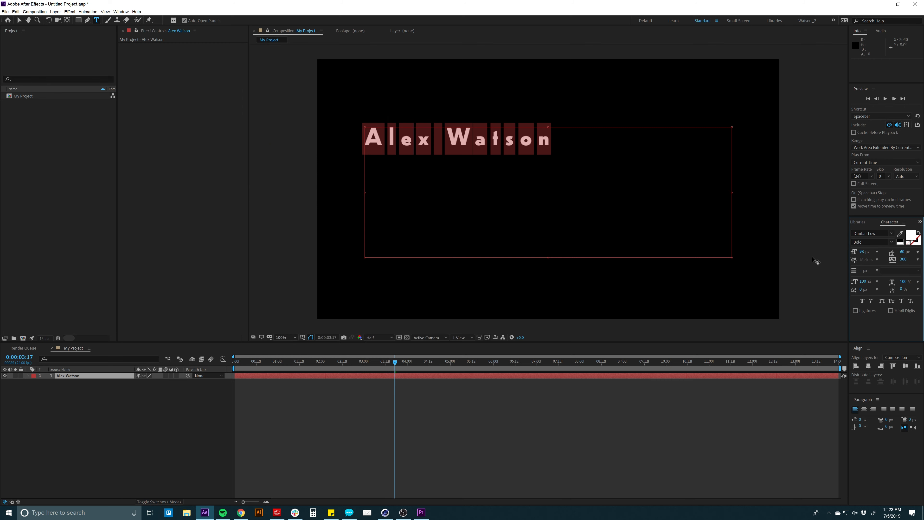
left_click_drag(904, 259, 877, 264)
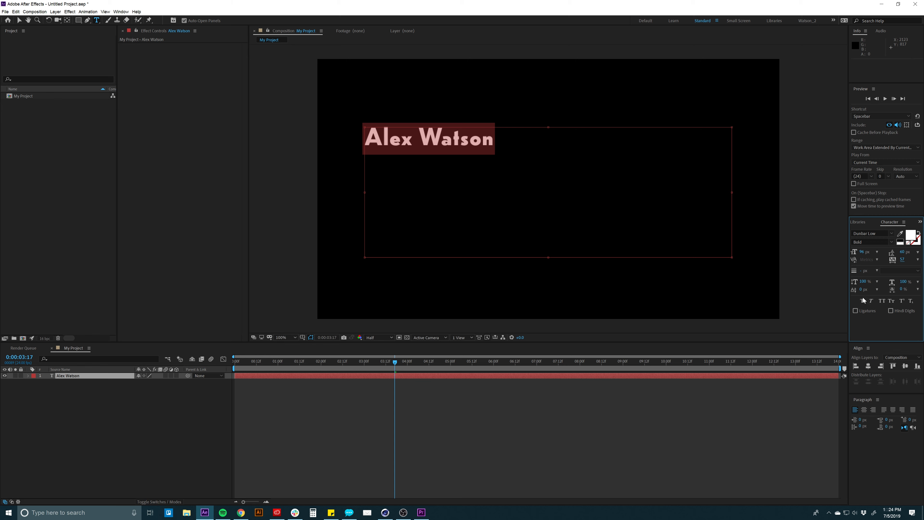
Step: Toggle All Caps and Faux Italic on and back off, leaving the text unchanged
left_click(882, 300)
left_click(882, 300)
left_click(872, 300)
left_click(872, 301)
Step: Centre-align the name text in its box and enlarge it to 171 px
left_click(865, 410)
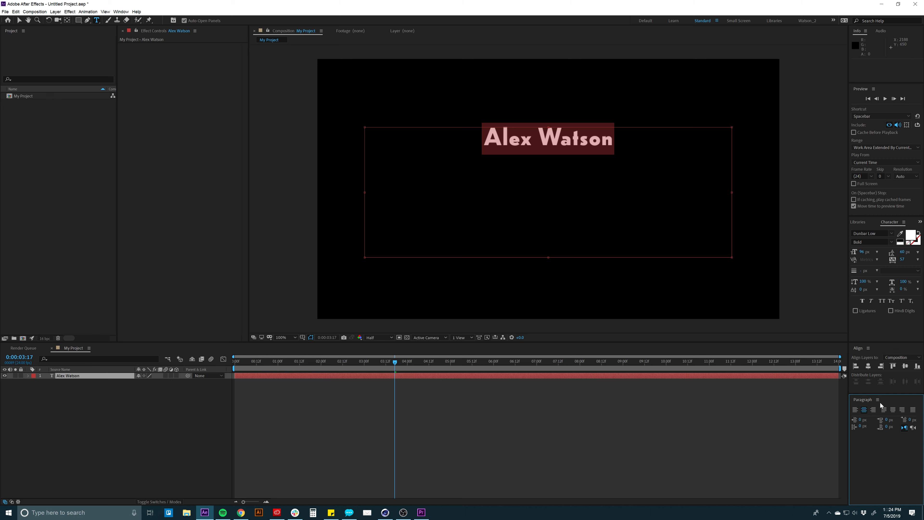
left_click(862, 252)
left_click_drag(873, 254, 892, 254)
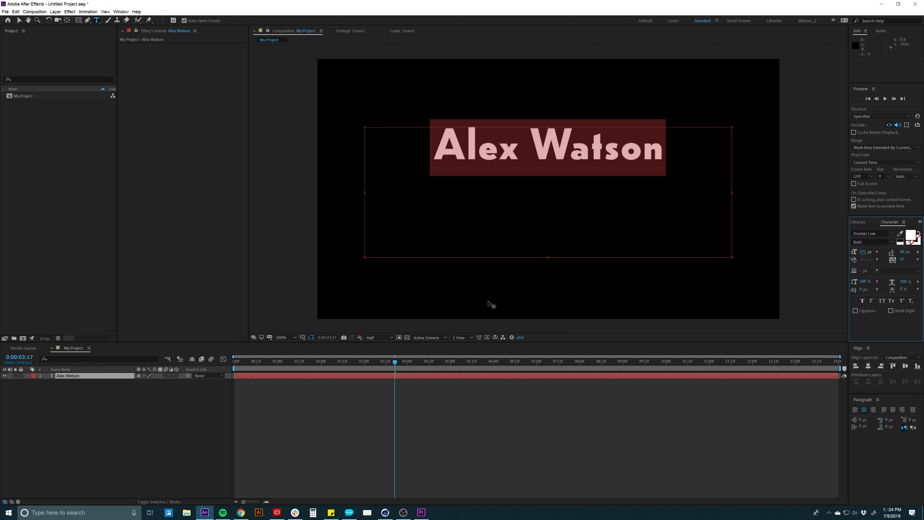
left_click(469, 155)
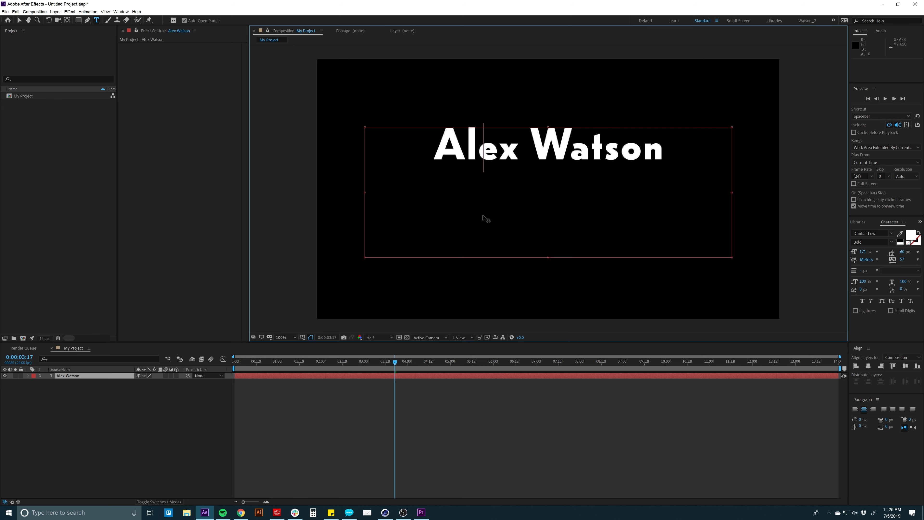
Step: Remove the stray typed letters from the title and exit text editing
type("fsdf")
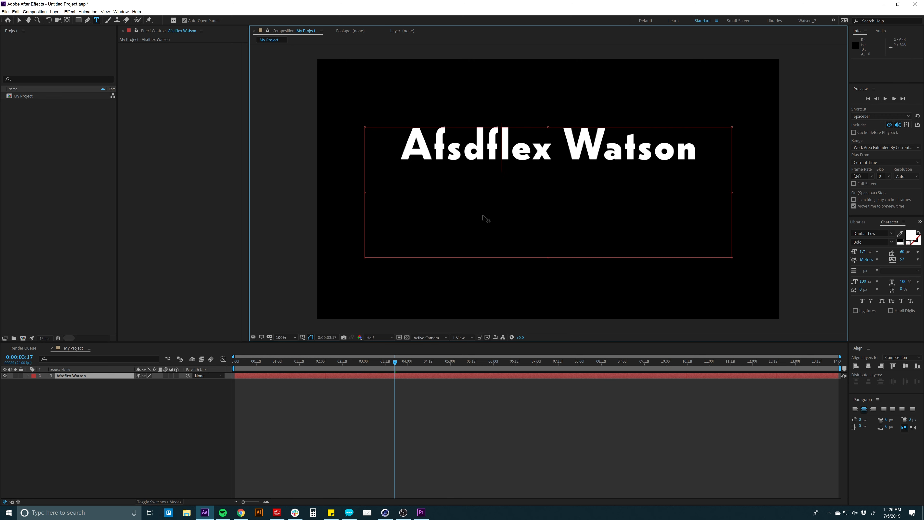
key("BackSpace")
key("BackSpace")
key("BackSpace")
key("BackSpace")
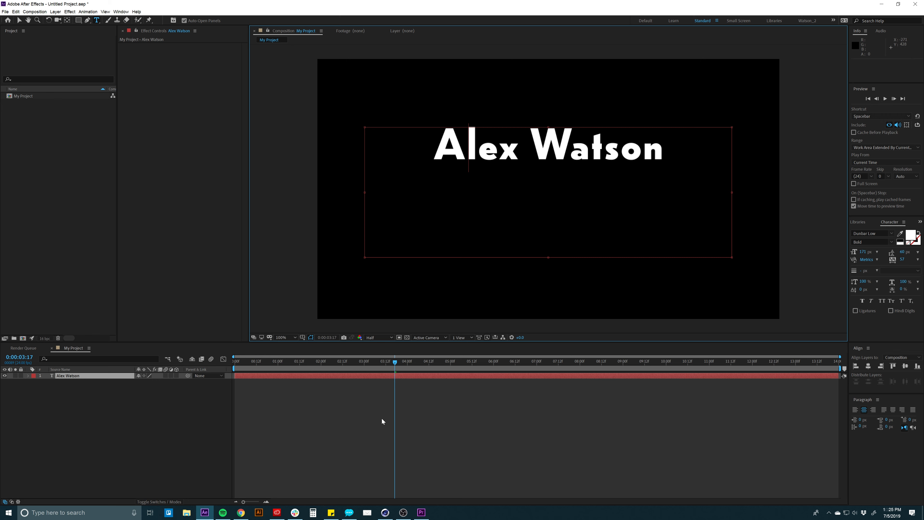
left_click(372, 405)
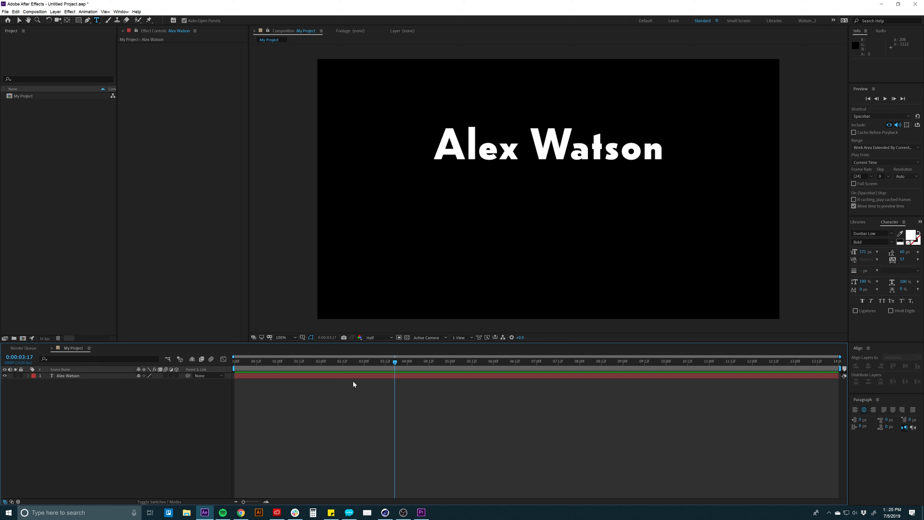
Step: Select the name text layer in the timeline
left_click(357, 375)
left_click(357, 390)
left_click(317, 376)
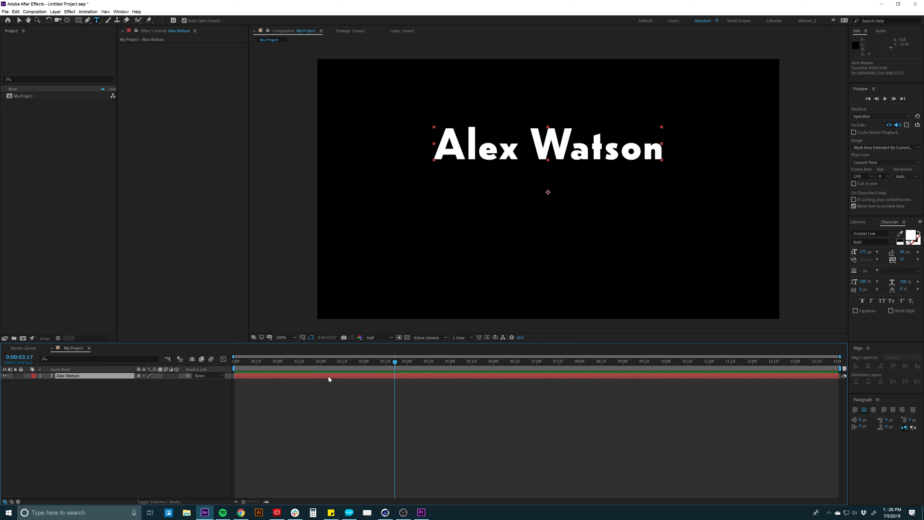
left_click(450, 396)
left_click(361, 377)
Step: Delete the accidental empty text layer drawn at the upper right
left_click_drag(562, 92, 676, 125)
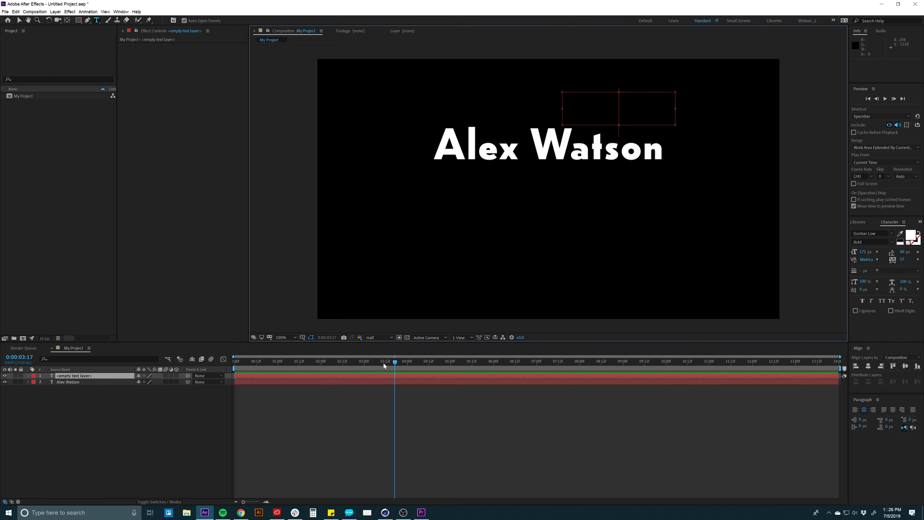
left_click(378, 377)
key("Delete")
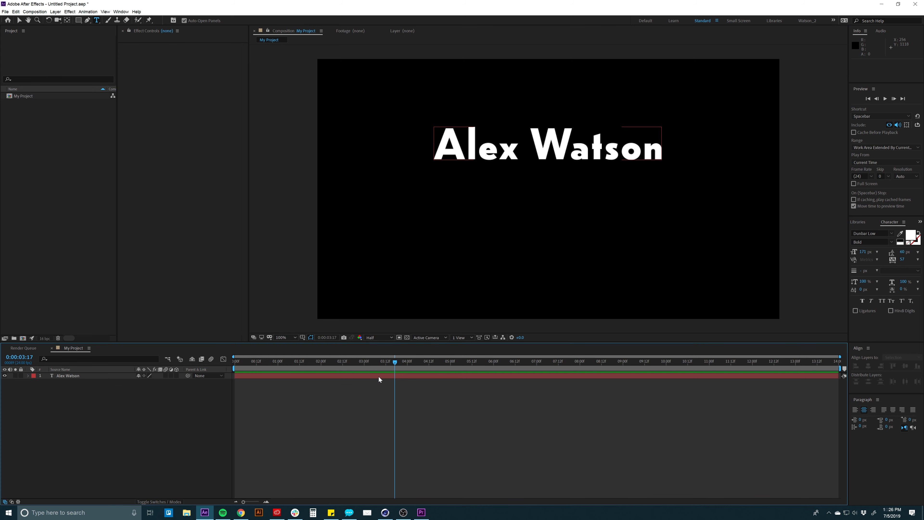
Step: Move the name title down and to the right with the Selection tool (V)
left_click(378, 377)
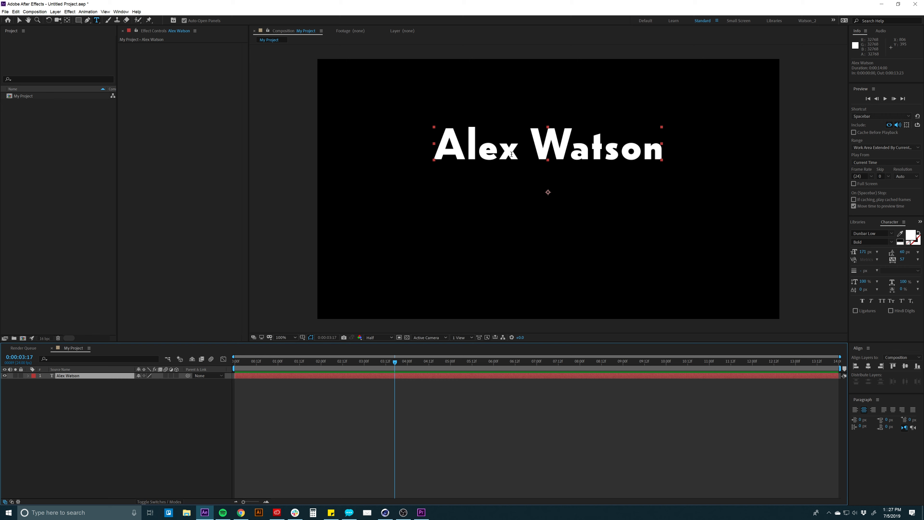
key("v")
left_click(19, 21)
left_click_drag(498, 153, 582, 271)
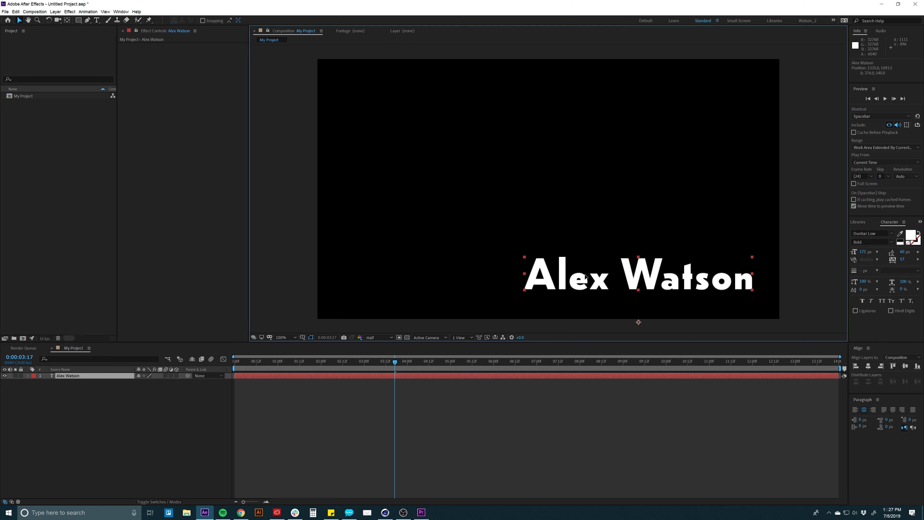
Step: Deselect the title and choose the Rectangle Tool from the shape tool flyout
left_click(421, 419)
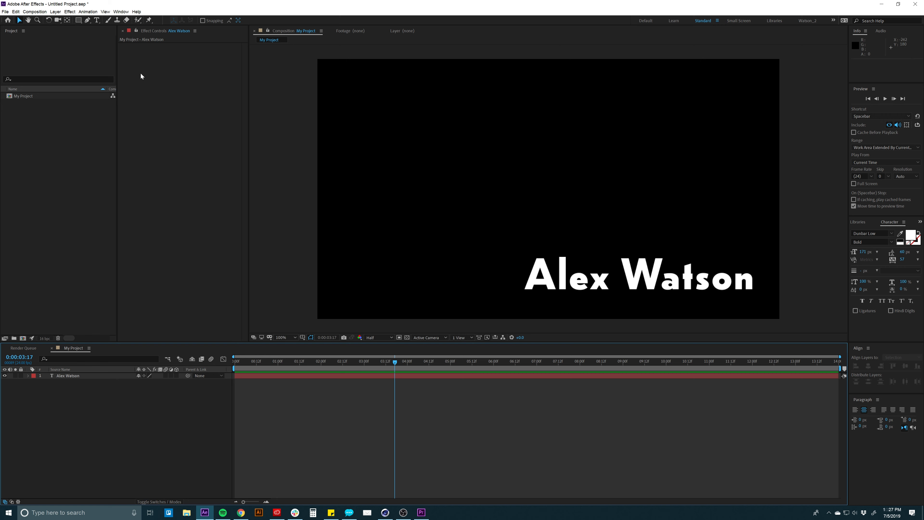
left_click(81, 21)
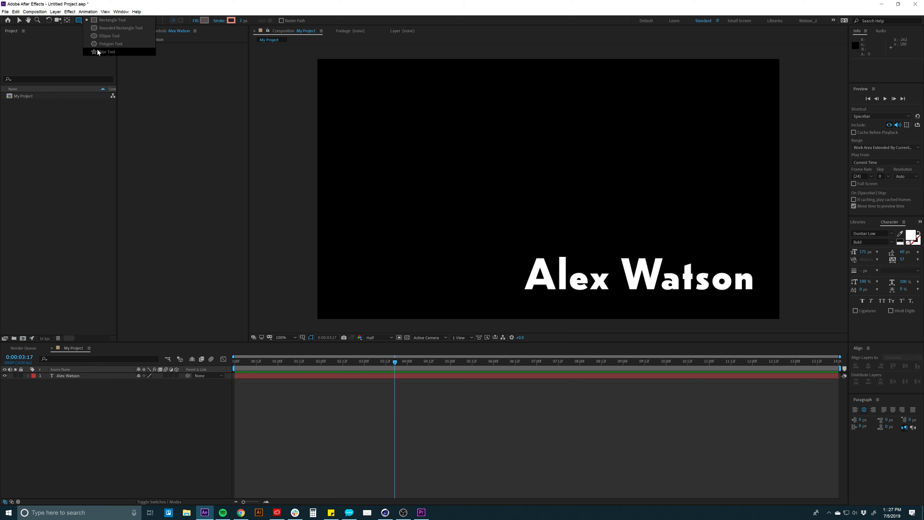
left_click(105, 20)
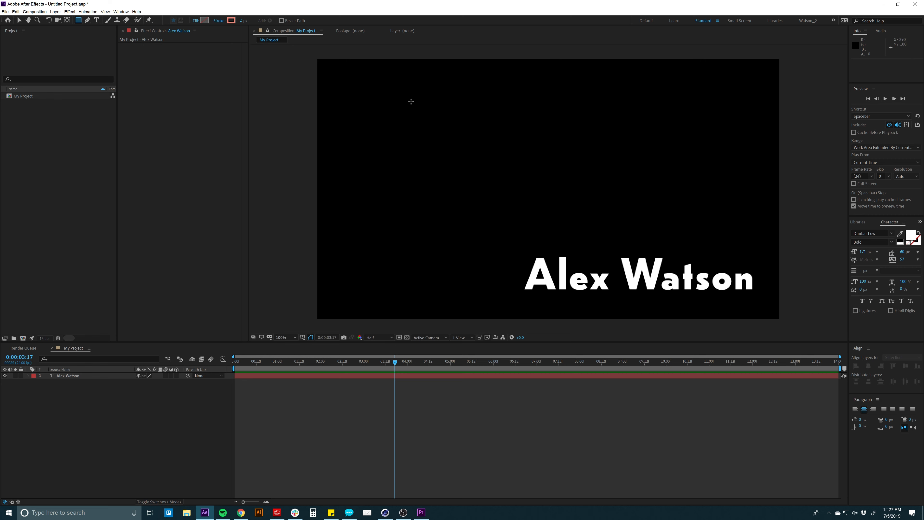
Step: Draw a rectangle above the Alex Watson title and give it a thick 55 px stroke
left_click_drag(411, 102, 584, 231)
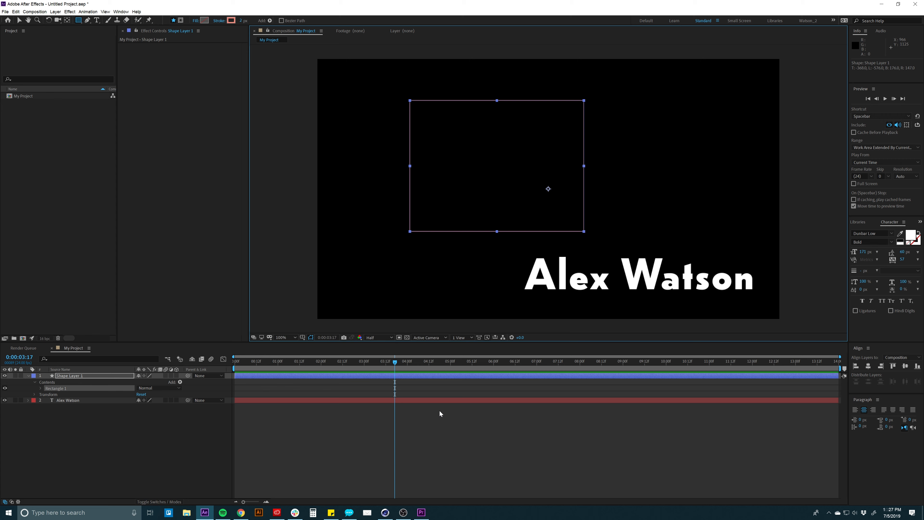
left_click(378, 382)
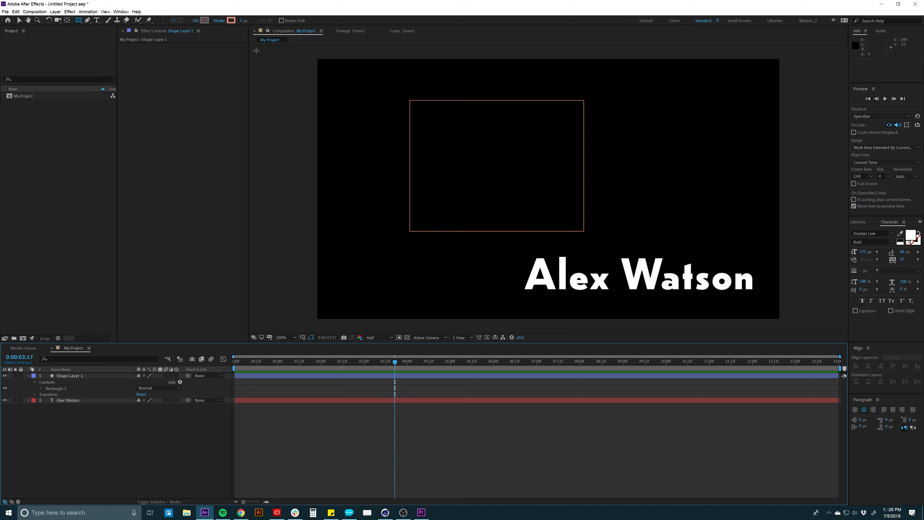
left_click_drag(242, 24, 363, 25)
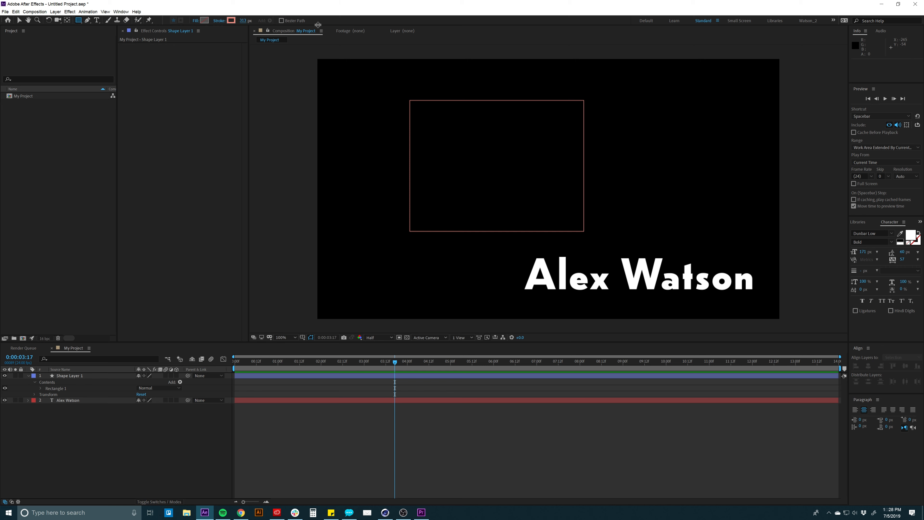
key("ctrl+z")
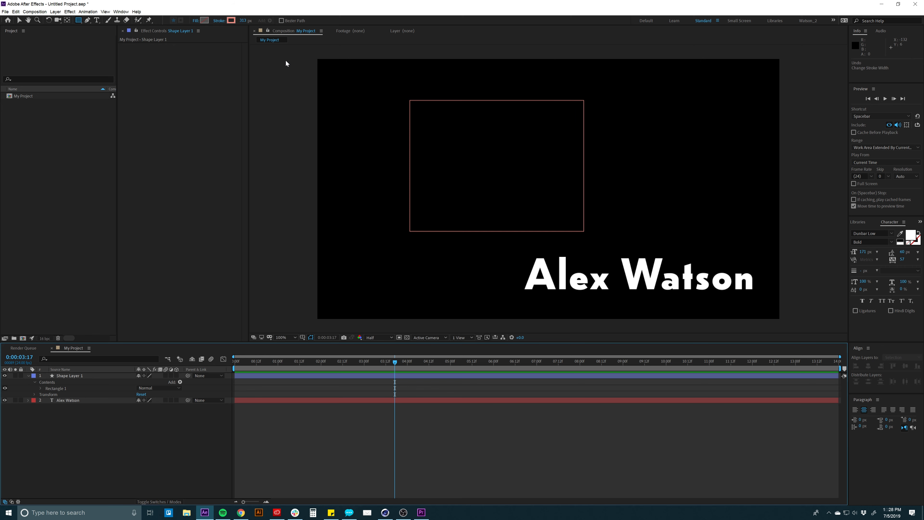
left_click(381, 375)
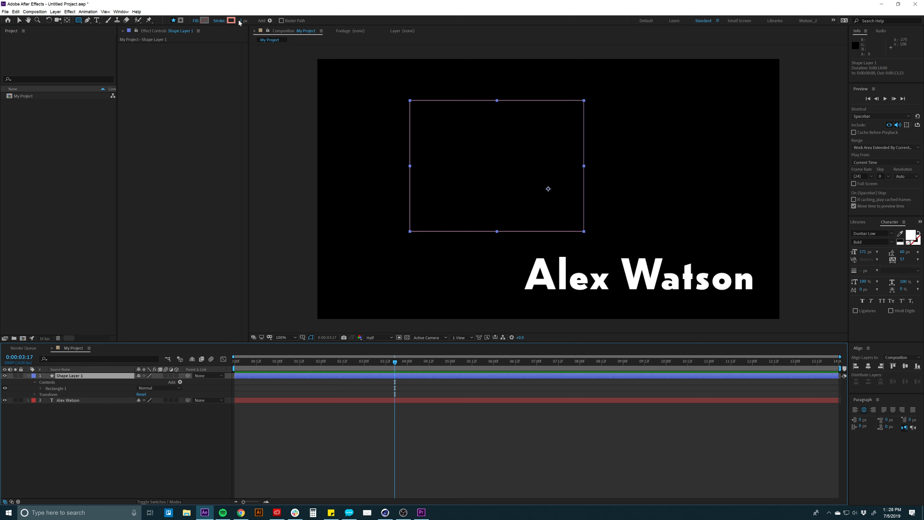
mouse_move(243, 23)
left_mouse_down()
mouse_move(269, 21)
mouse_move(267, 29)
left_mouse_up()
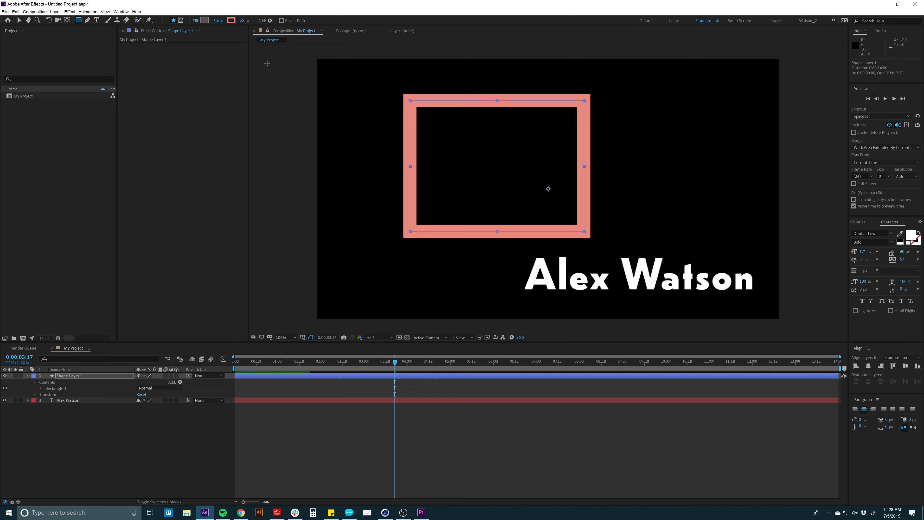
Step: Colour the rectangle's outline light blue and its fill red
left_click(231, 21)
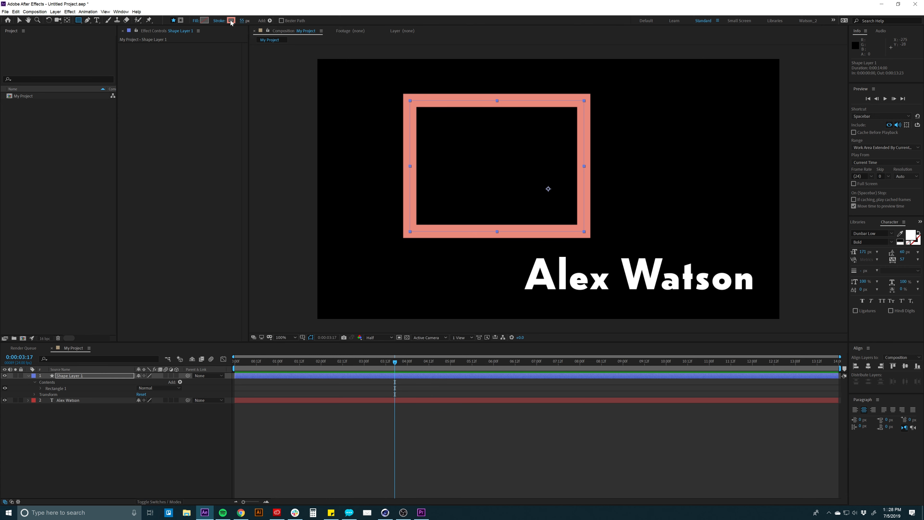
left_click(327, 141)
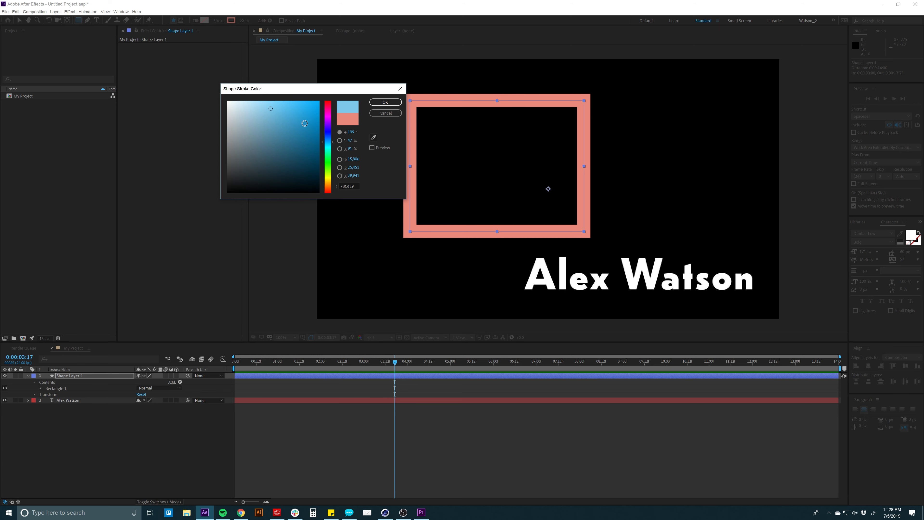
left_click_drag(295, 104, 294, 100)
left_click(385, 102)
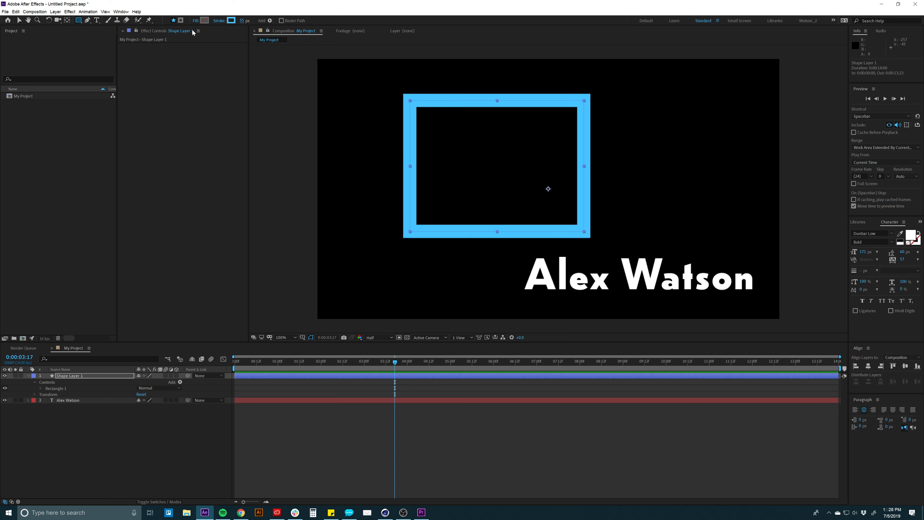
left_click(205, 21)
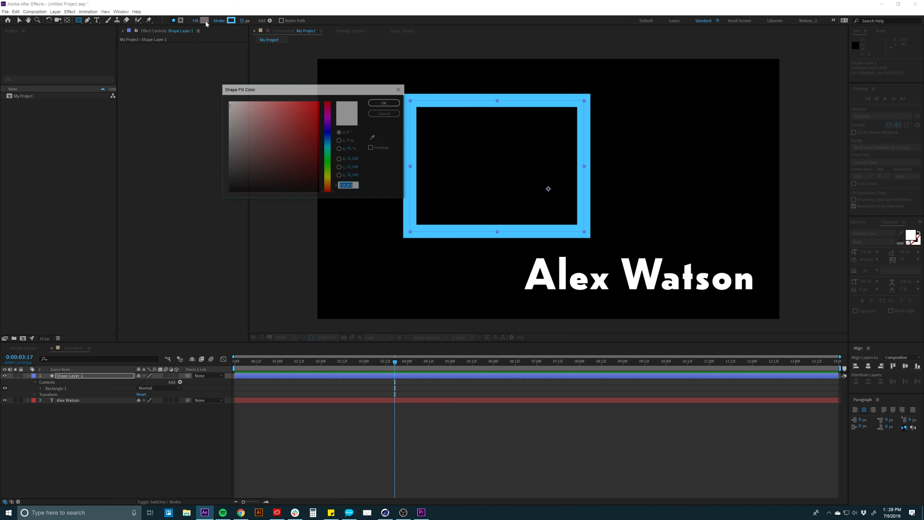
left_click(280, 113)
left_click(384, 103)
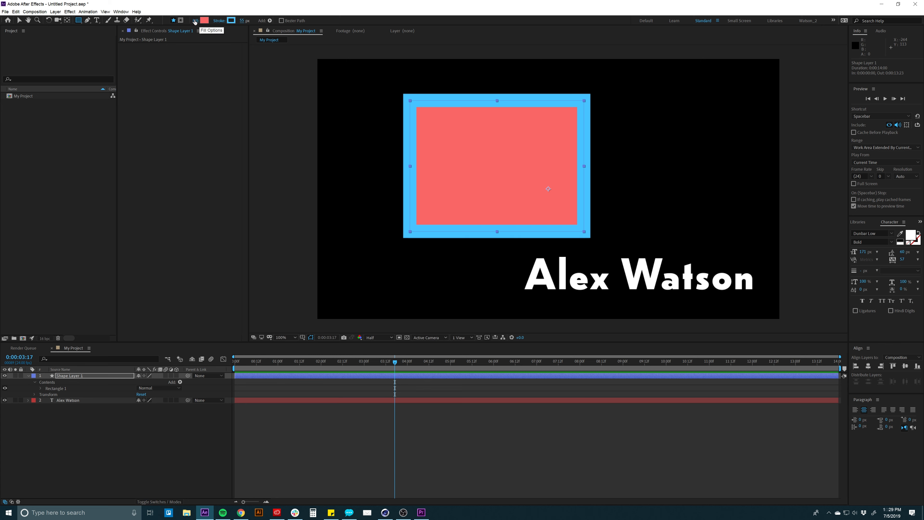
Step: Keep the fill solid after undoing a radial gradient, and thin the outline to 9 px
left_click(195, 22)
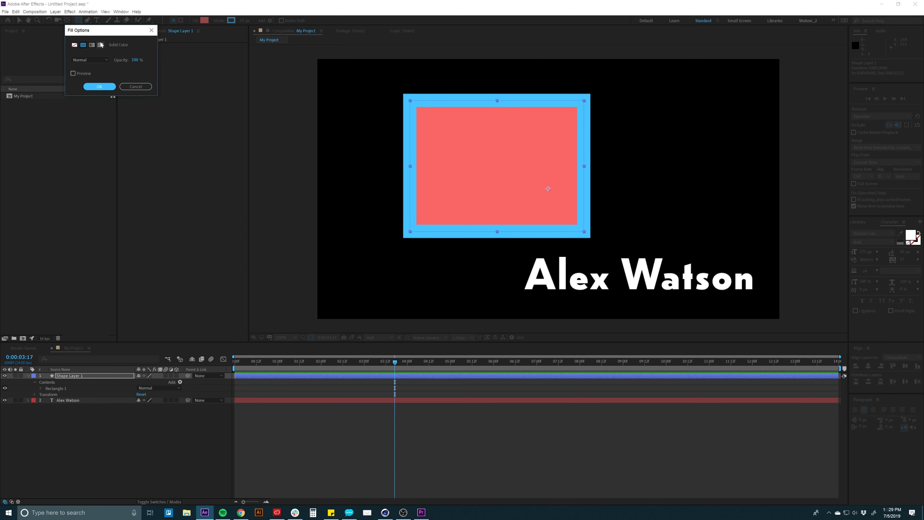
left_click(101, 44)
left_click(99, 87)
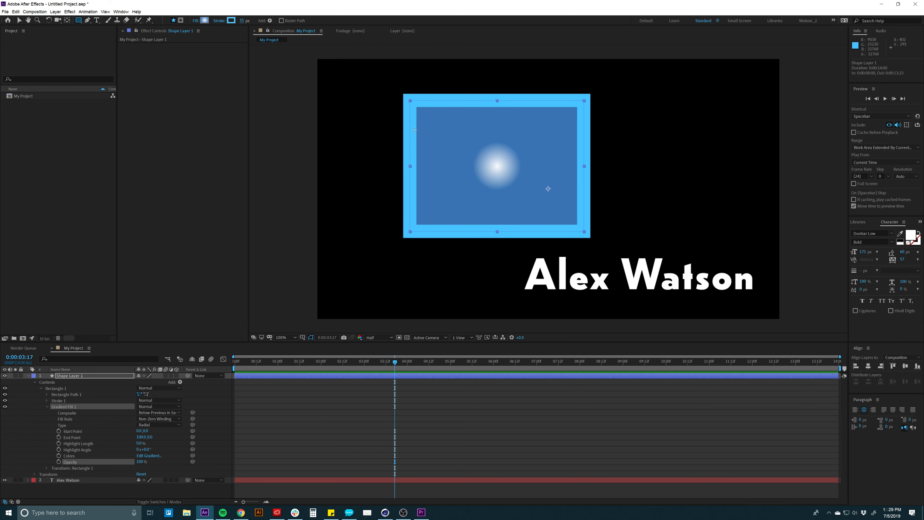
key("ctrl+z")
left_click(219, 21)
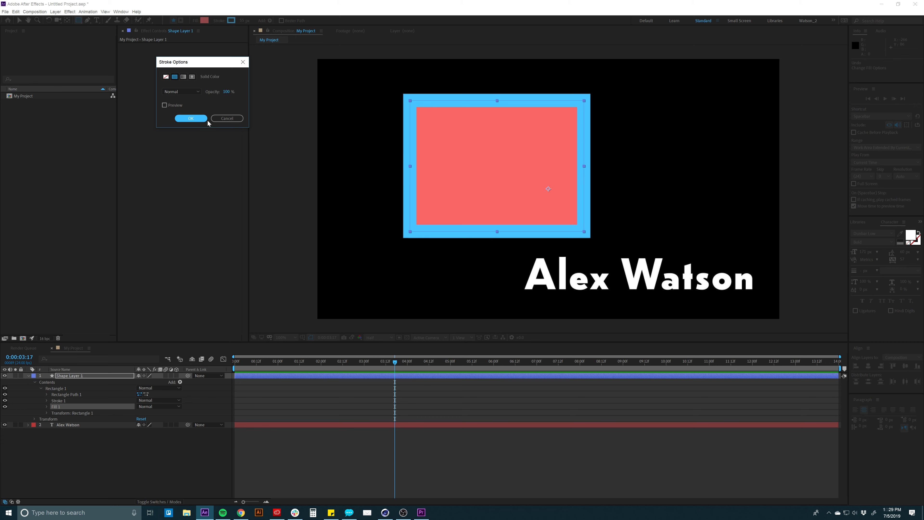
left_click(217, 119)
mouse_move(242, 21)
left_mouse_down()
mouse_move(277, 23)
mouse_move(233, 37)
left_mouse_up()
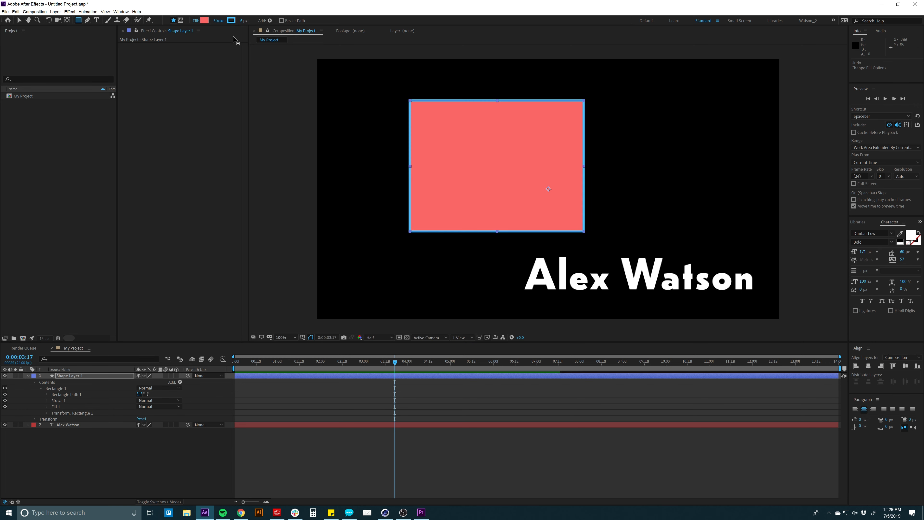
left_click(357, 377)
Step: Replace the rectangle with a solid coral ellipse drawn above-left of the title
key("Delete")
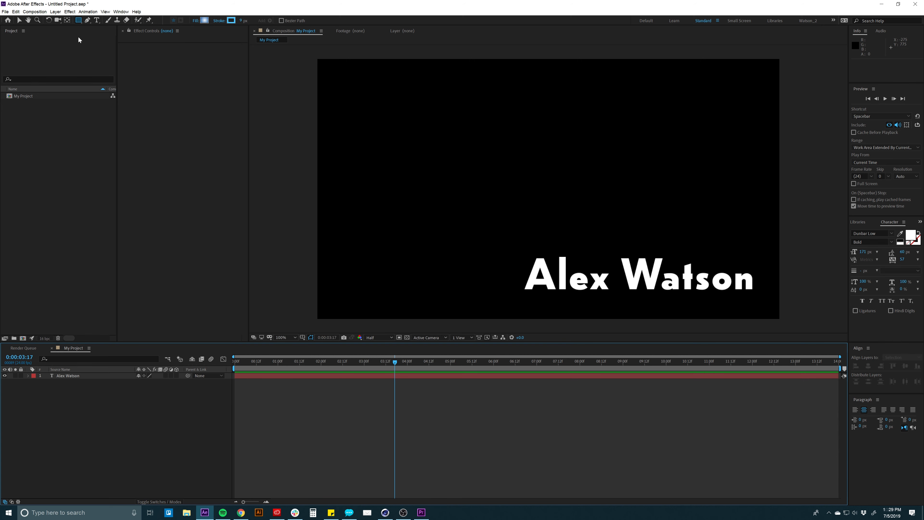
left_click(78, 23)
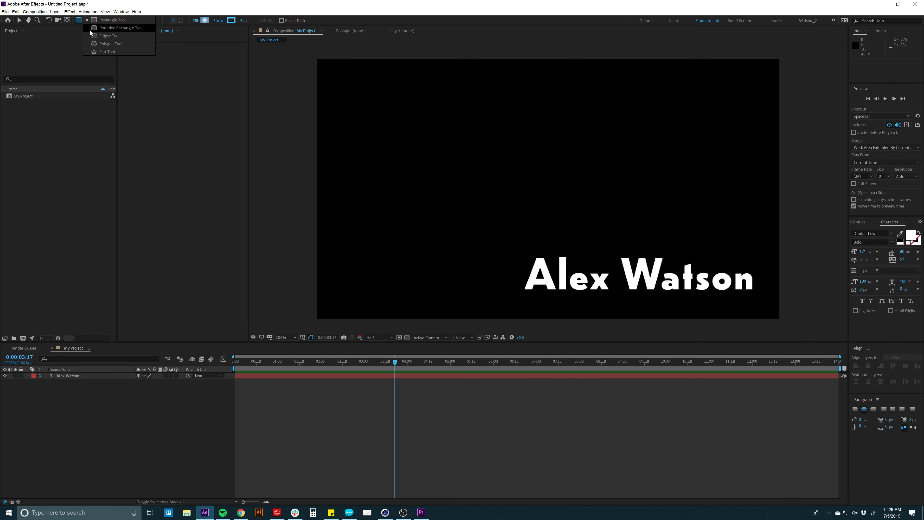
left_click(112, 36)
mouse_move(396, 106)
left_mouse_down()
mouse_move(529, 216)
mouse_move(728, 240)
mouse_move(704, 214)
mouse_move(604, 203)
mouse_move(502, 171)
mouse_move(549, 162)
left_mouse_up()
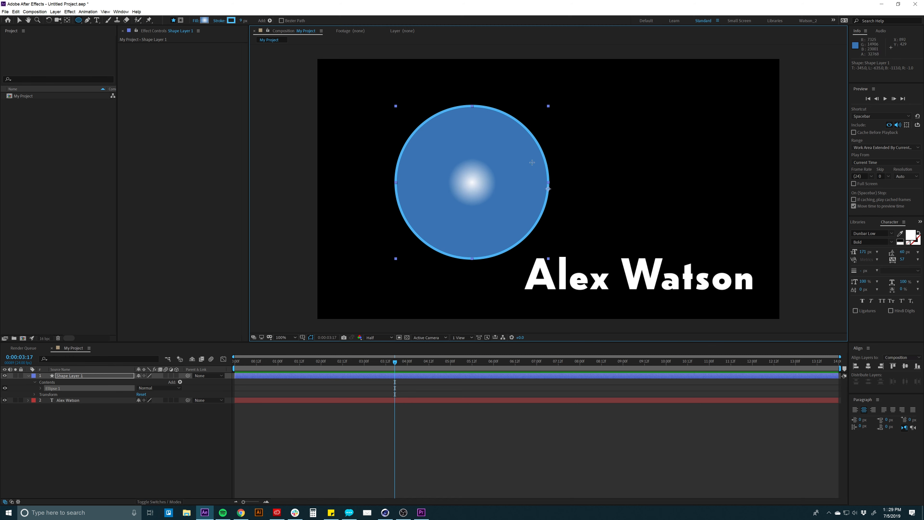
left_click(197, 21)
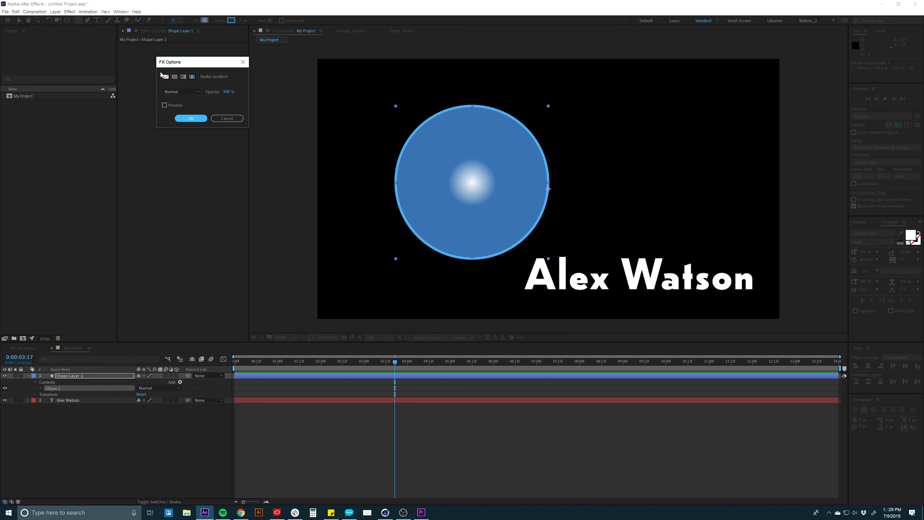
left_click(175, 76)
left_click(191, 118)
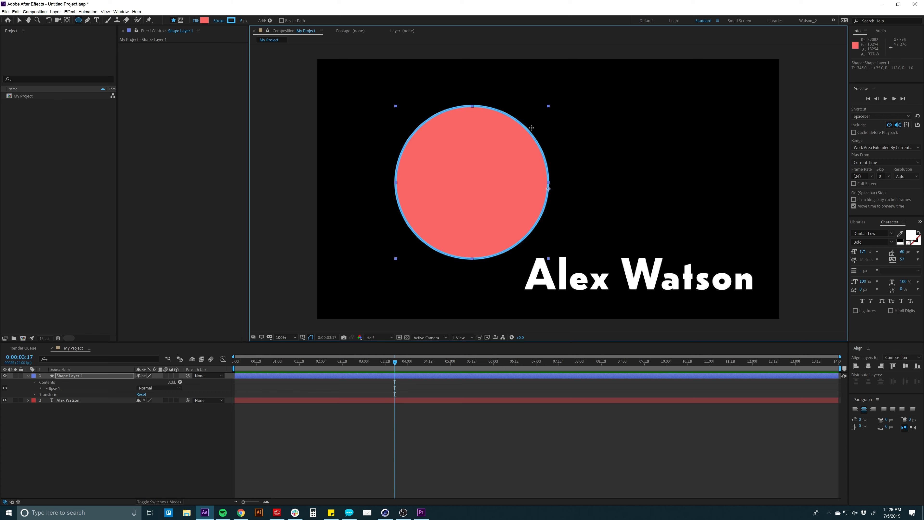
Step: With the Selection tool (V), move the coral circle toward the upper left
key("v")
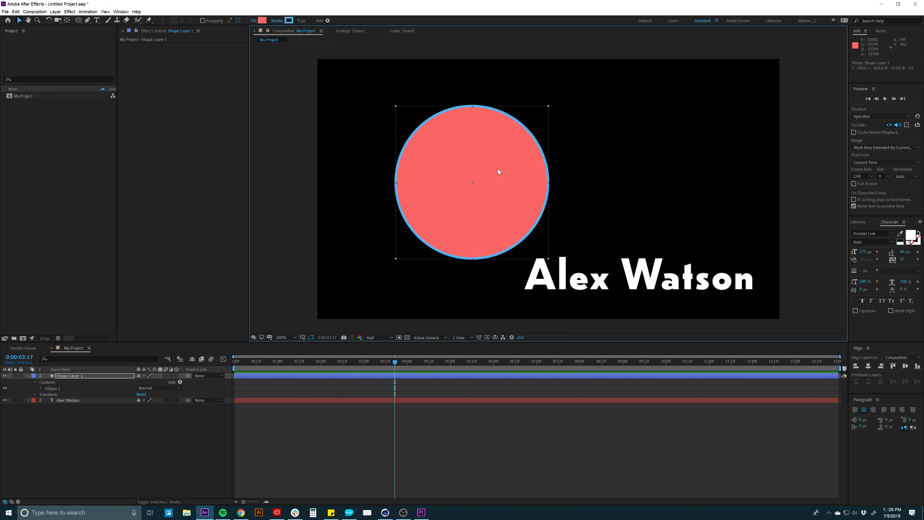
left_click_drag(527, 149, 439, 138)
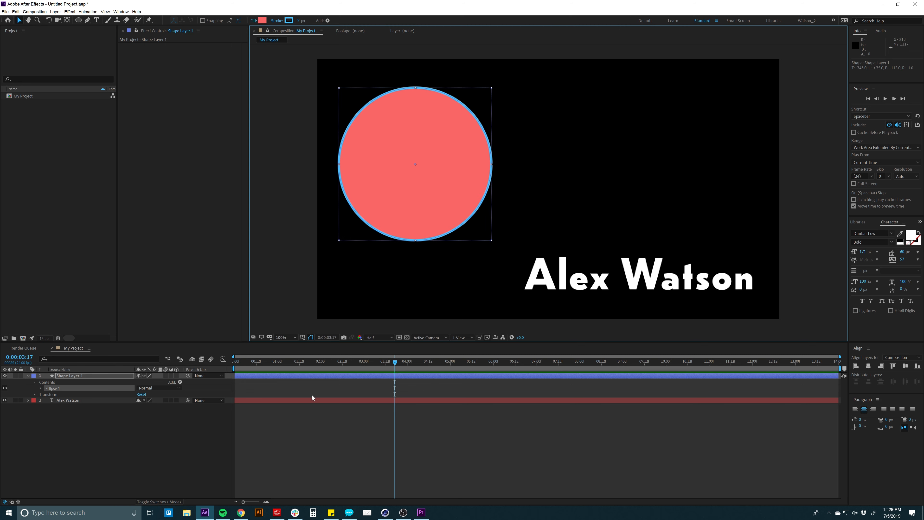
left_click(318, 415)
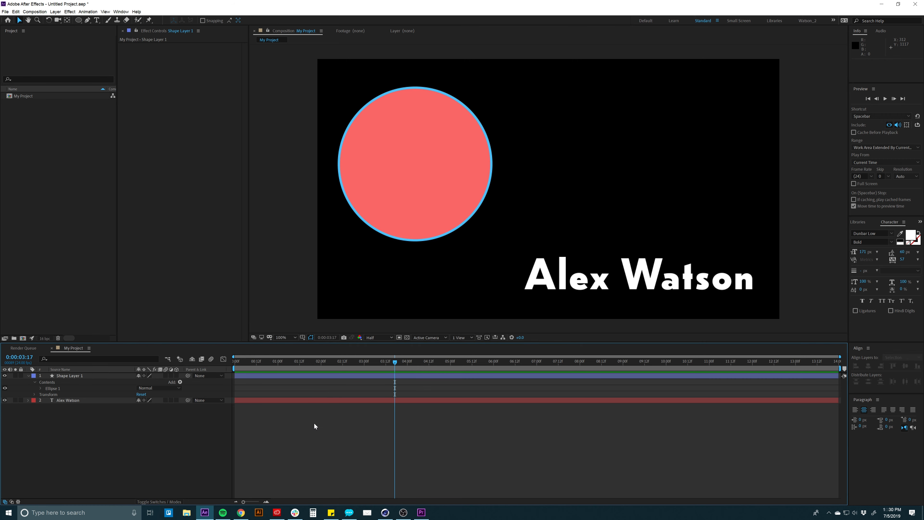
Step: Start a new 1920×1080 solid, Magenta Solid 1, and set its colour to magenta
left_click(54, 11)
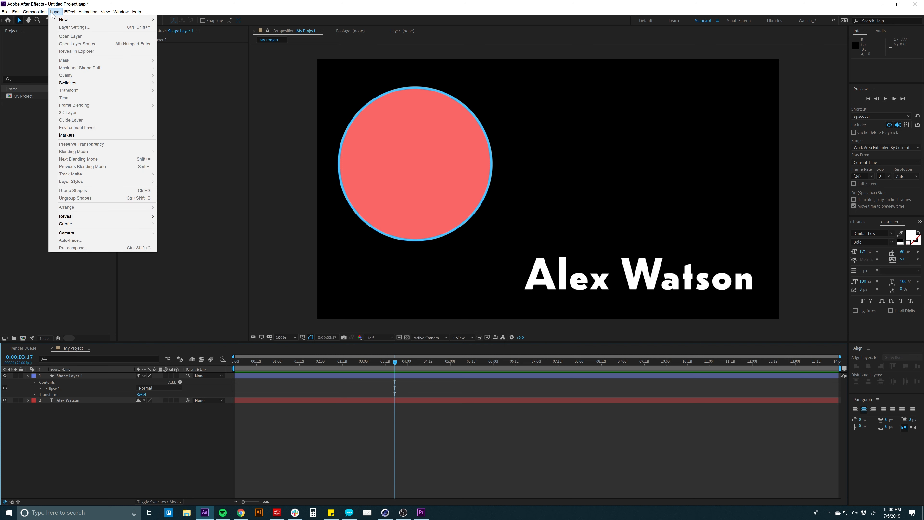
mouse_move(63, 23)
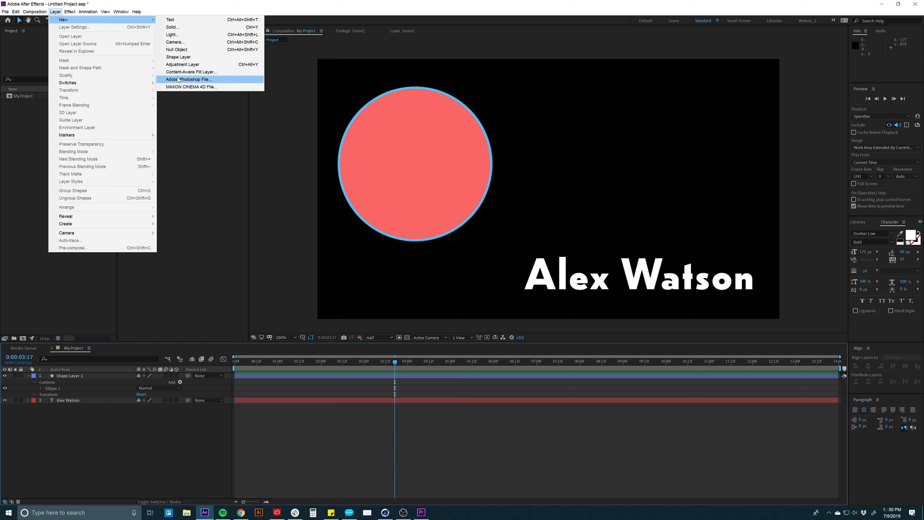
left_click(176, 27)
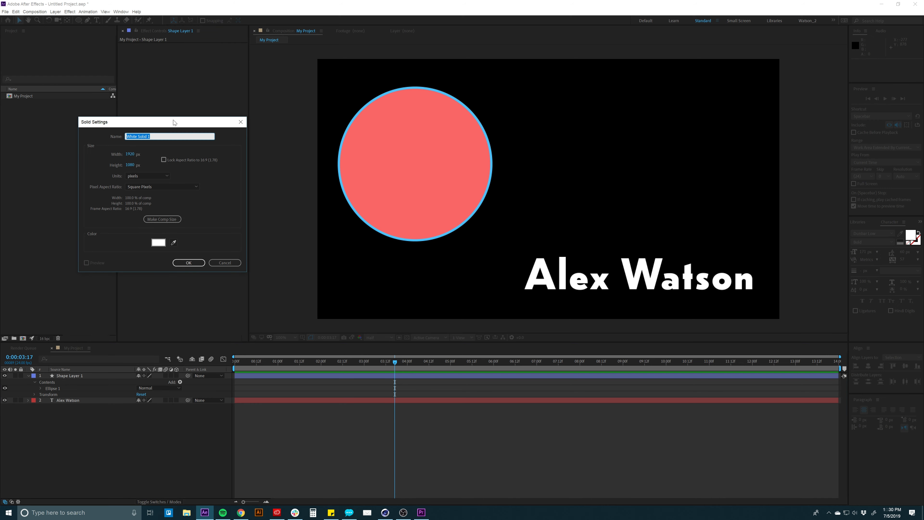
left_click_drag(174, 123, 543, 105)
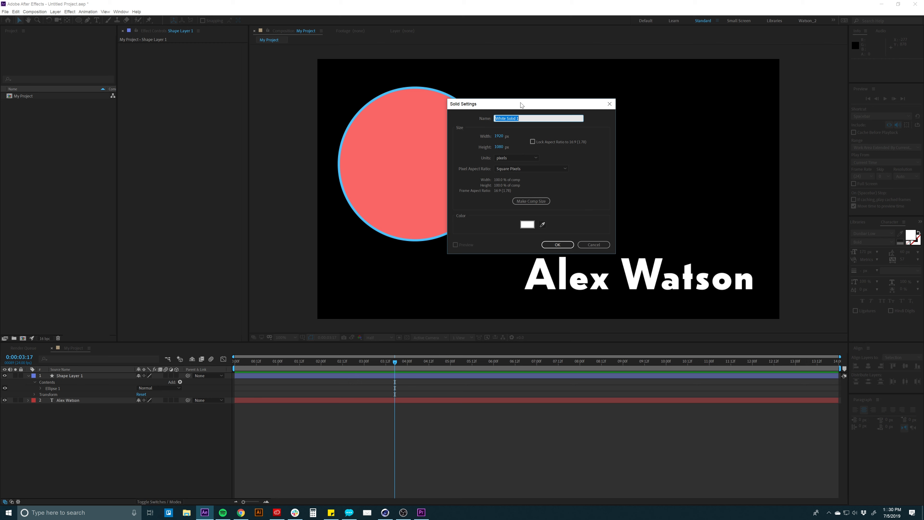
left_click_drag(522, 104, 552, 100)
left_click(559, 221)
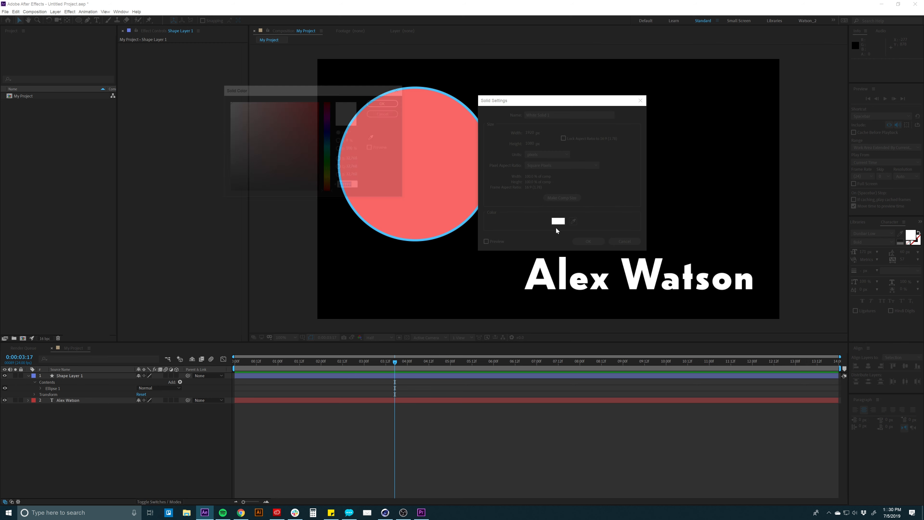
left_click(328, 132)
left_click_drag(330, 129, 327, 114)
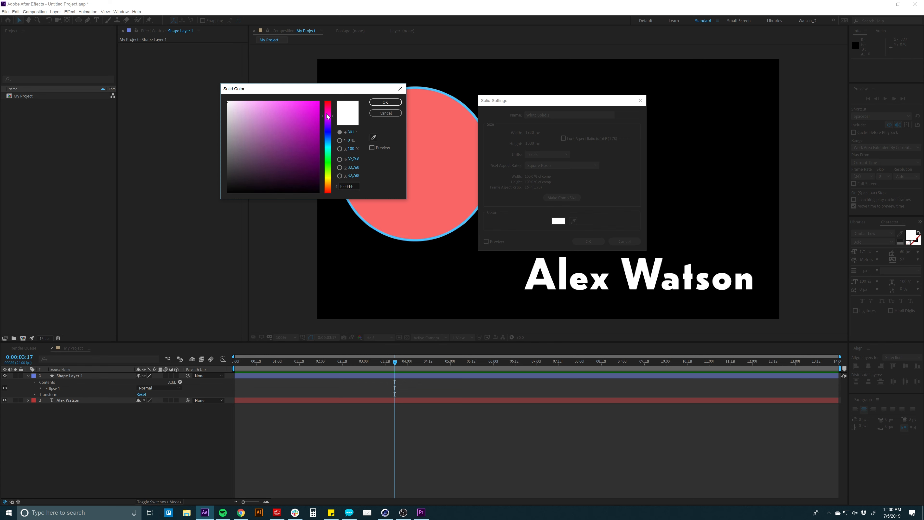
left_click(318, 102)
left_click(385, 102)
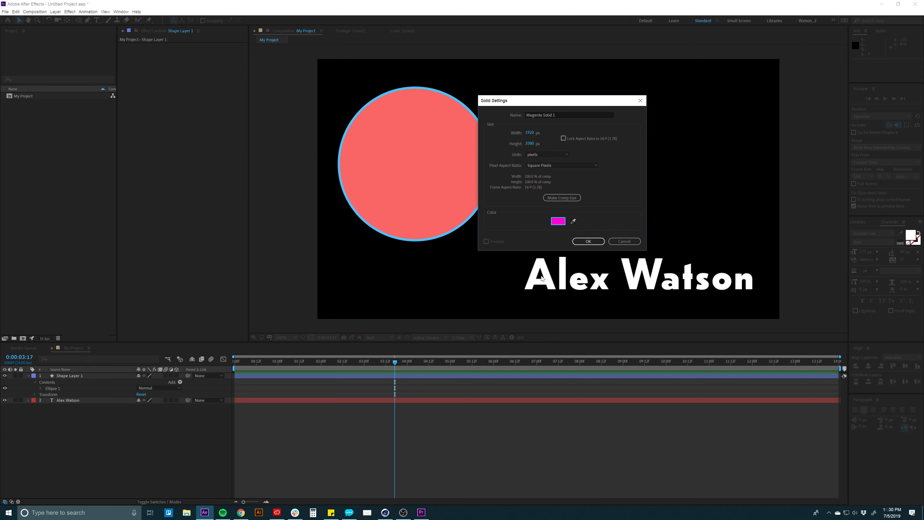
Step: Add Magenta Solid 1 to the composition and move it to the bottom of the layer stack
left_click(588, 242)
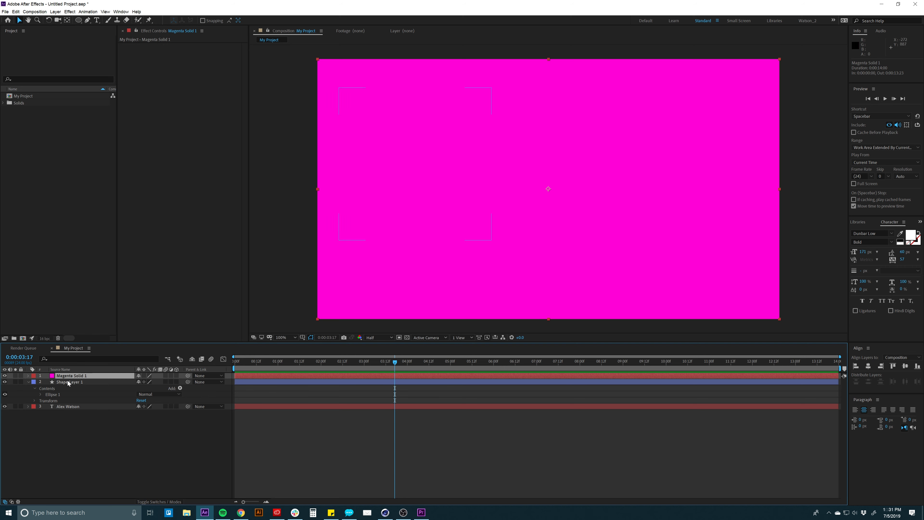
left_click(117, 429)
left_click(84, 382)
left_click(81, 407)
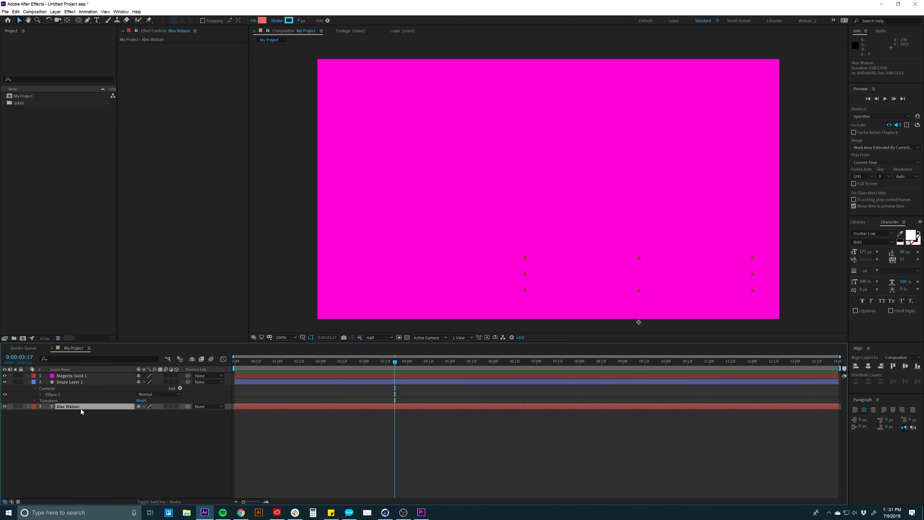
left_click(91, 381)
left_click(28, 383)
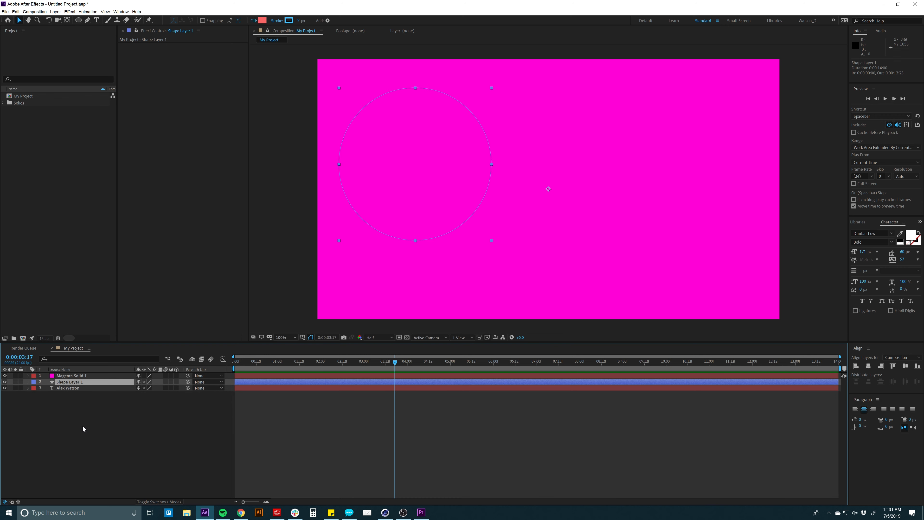
left_click(82, 426)
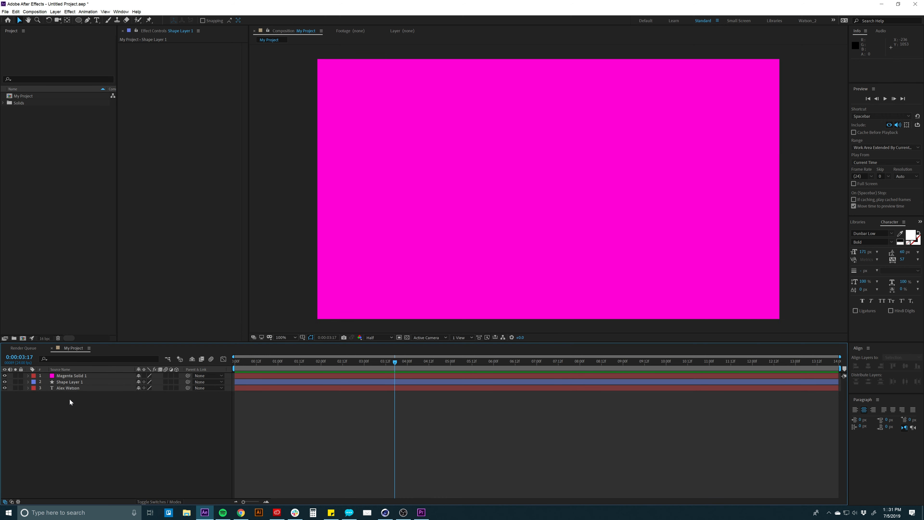
left_click(71, 377)
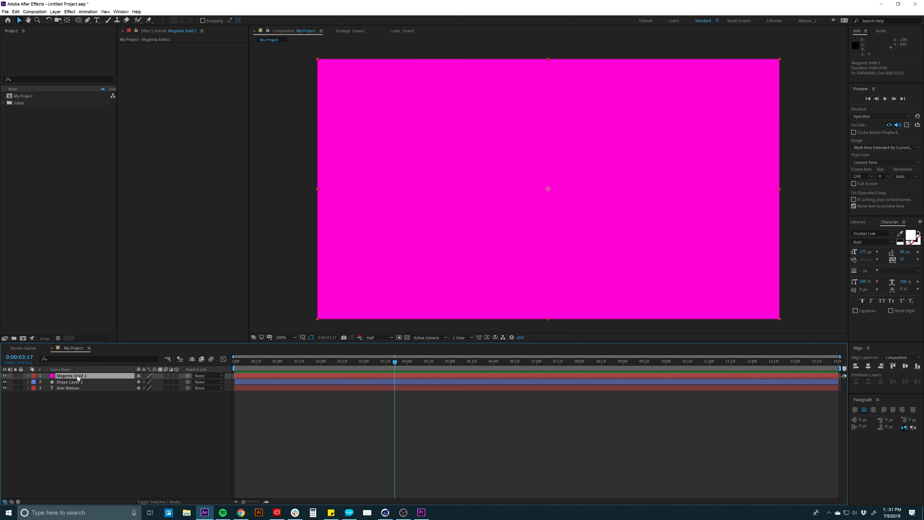
left_click_drag(80, 379, 82, 399)
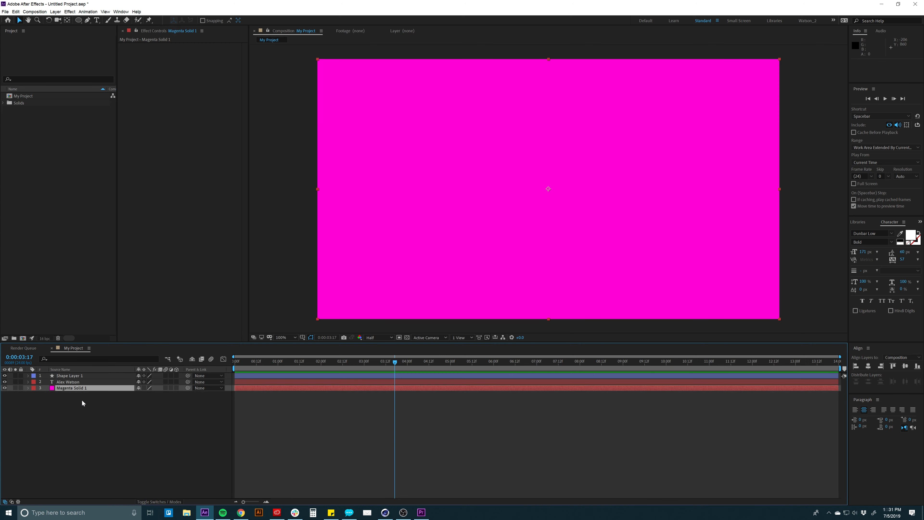
left_click(254, 432)
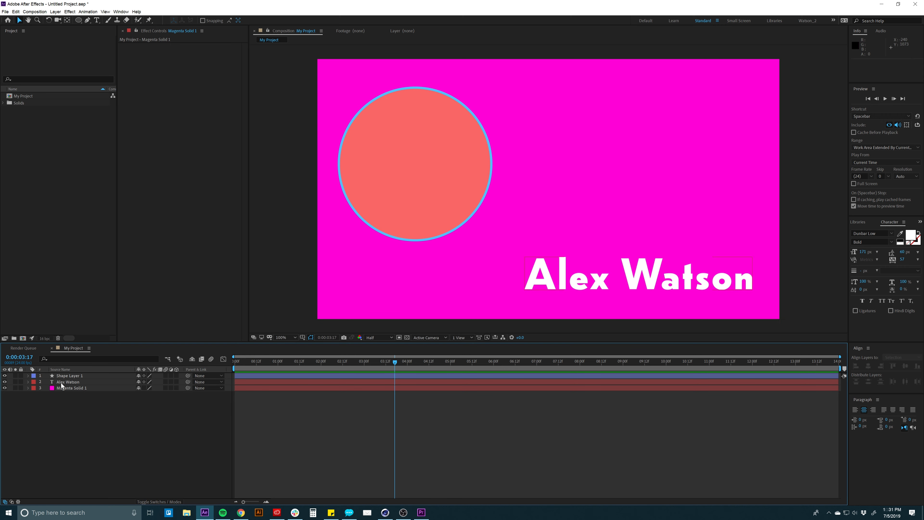
left_click(65, 377)
left_click_drag(369, 199, 518, 197)
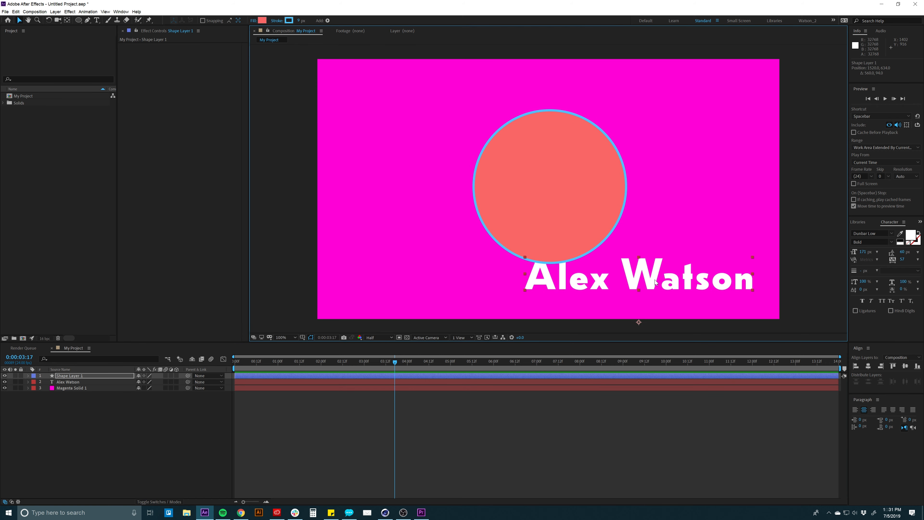
left_click_drag(655, 283, 566, 194)
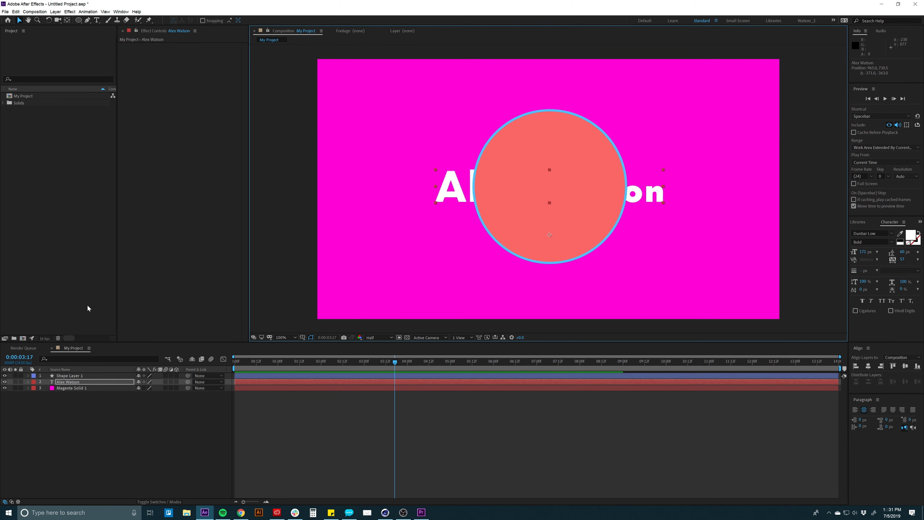
left_click_drag(70, 376, 67, 396)
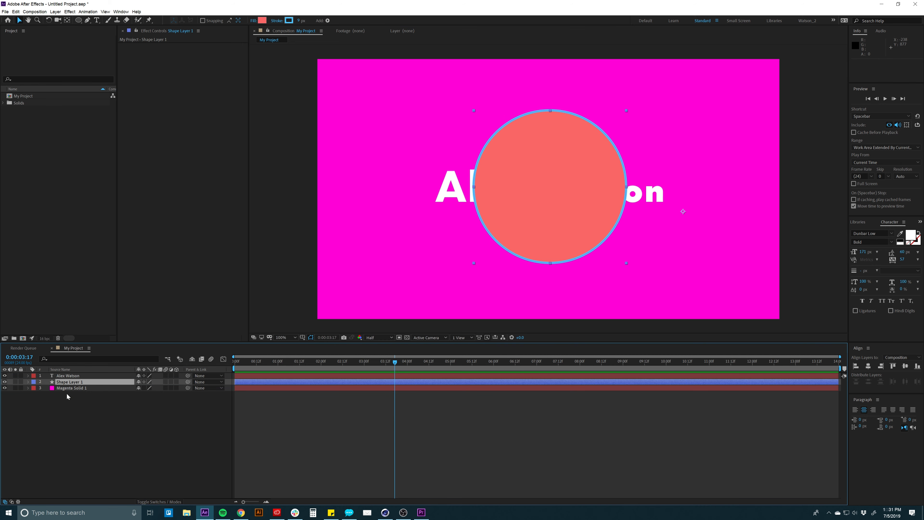
left_click(334, 429)
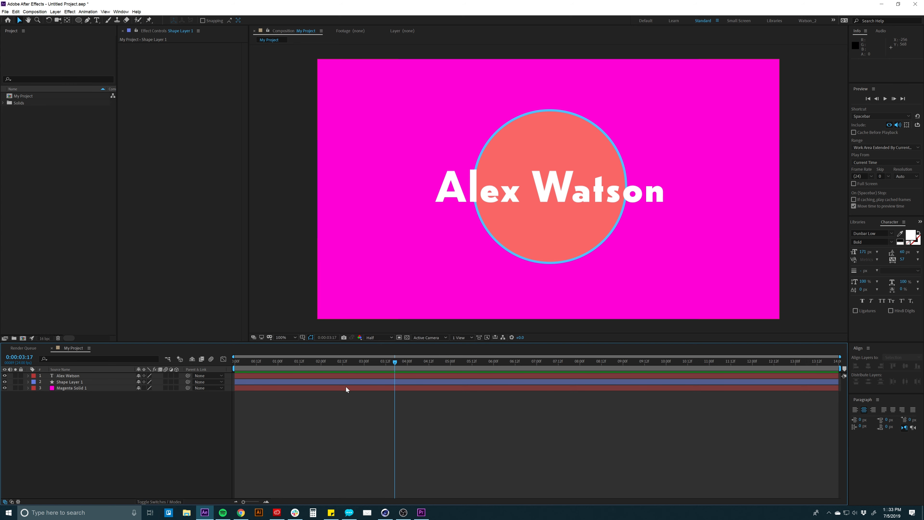
left_click(347, 388)
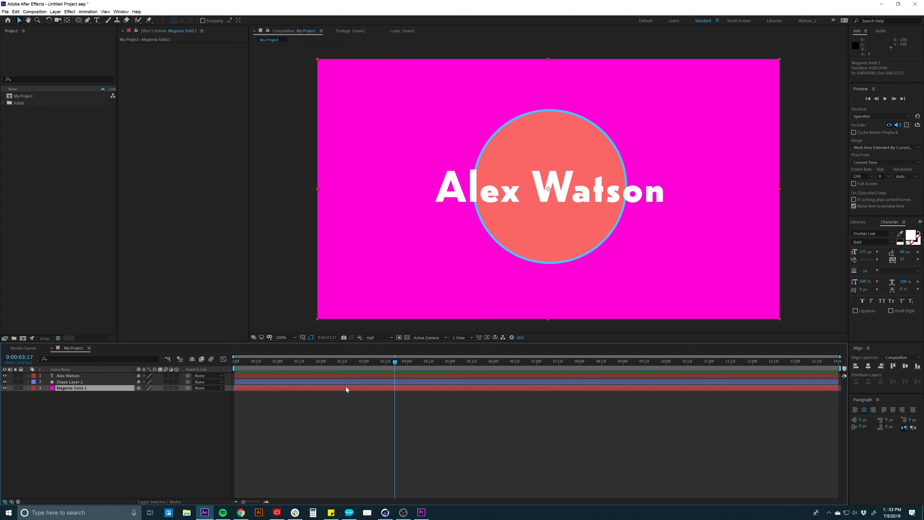
Step: Recolour the background solid to grey-blue 6D8895 through Solid Settings (Ctrl+Shift+Y)
key("ctrl+shift+y")
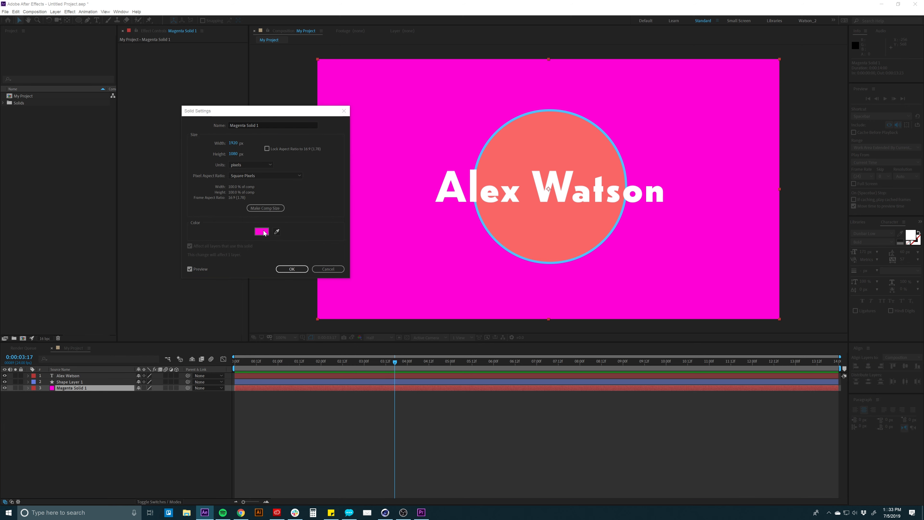
left_click(262, 231)
left_click_drag(322, 159, 323, 142)
left_click(251, 139)
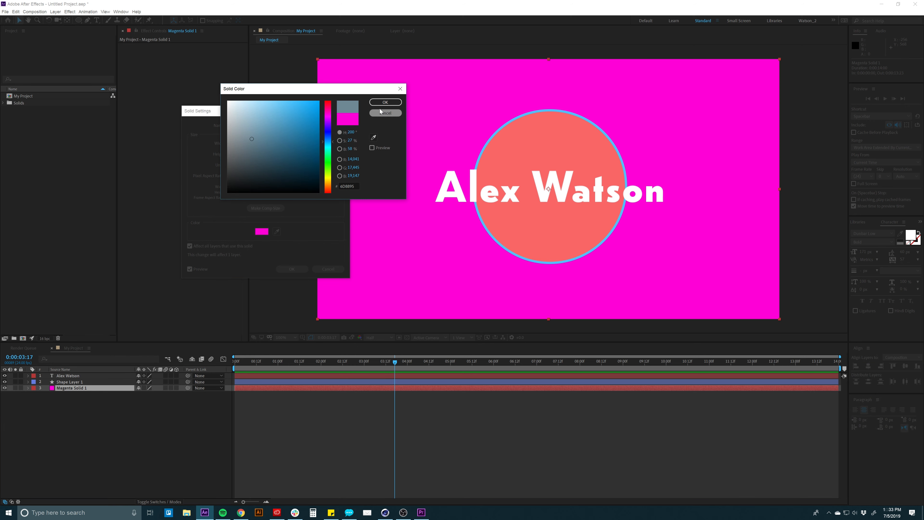
left_click(385, 103)
left_click(290, 270)
left_click(293, 410)
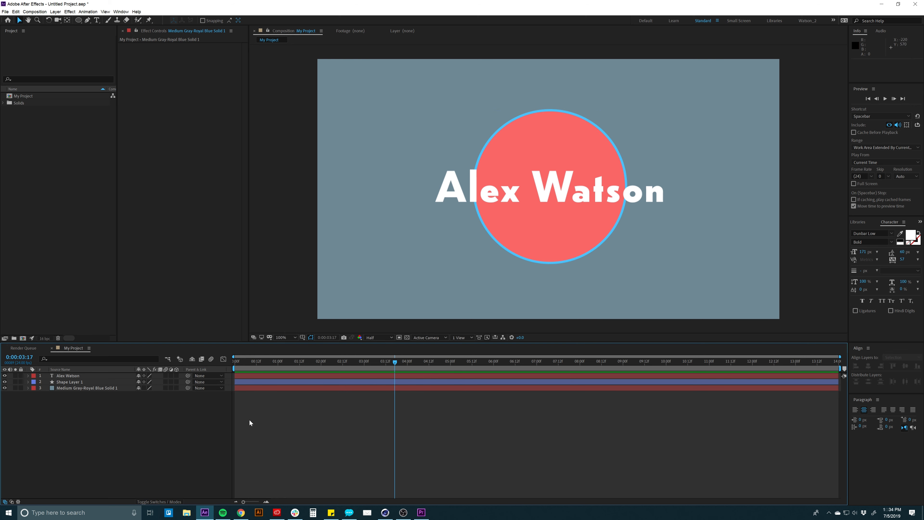
left_click(55, 12)
mouse_move(62, 20)
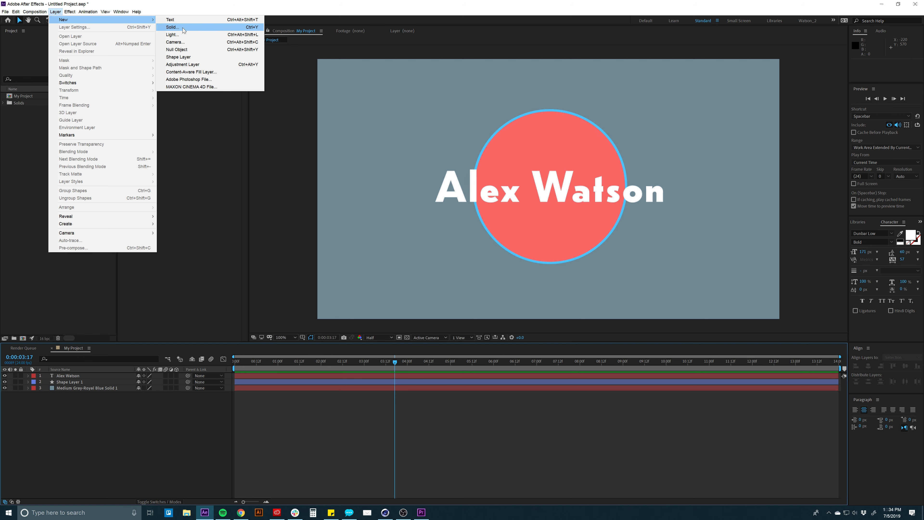
Step: Add an adjustment layer and apply Color Correction > Black & White to it
left_click(186, 64)
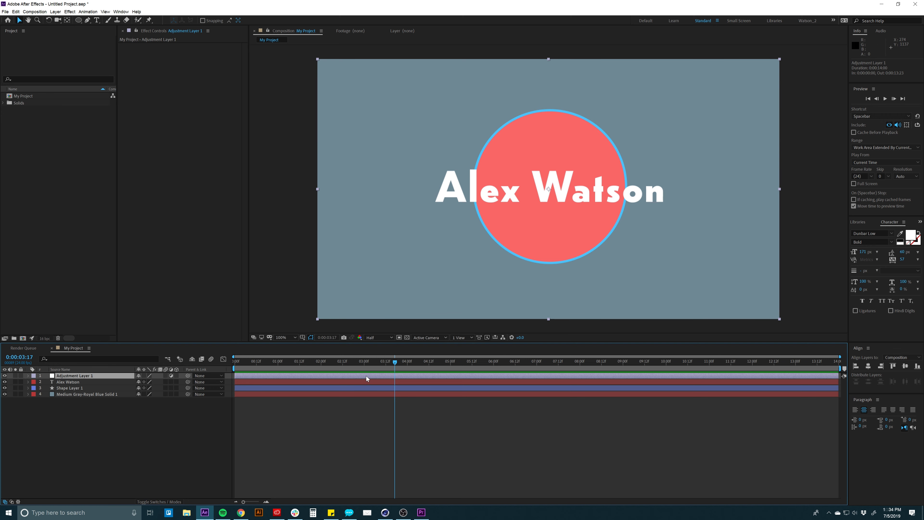
left_click(70, 12)
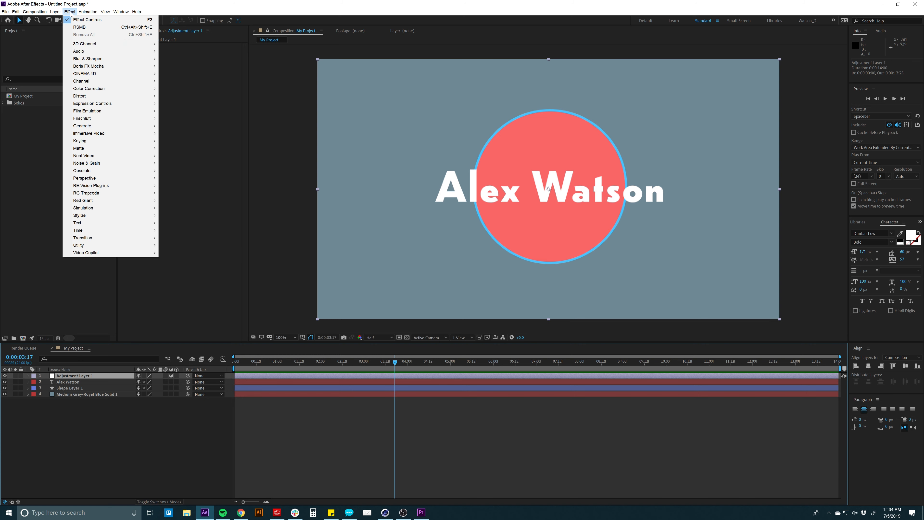
mouse_move(87, 12)
mouse_move(155, 89)
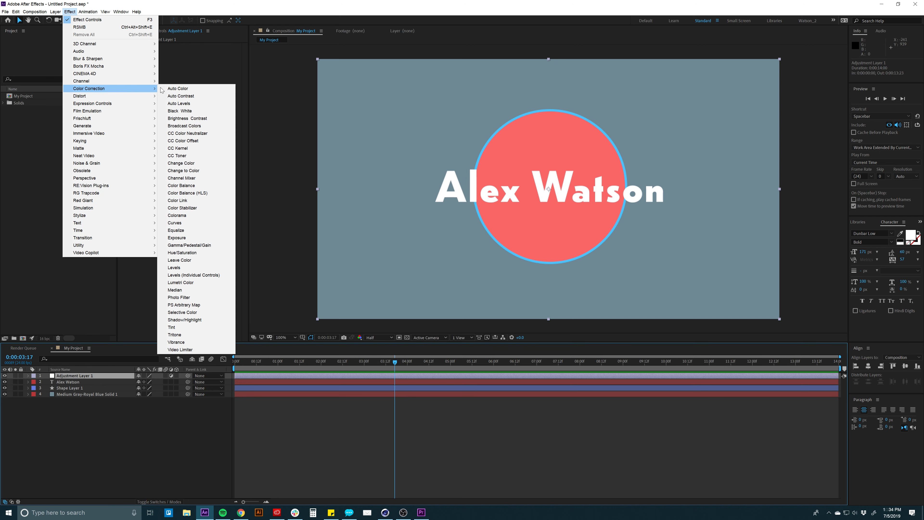
left_click(177, 111)
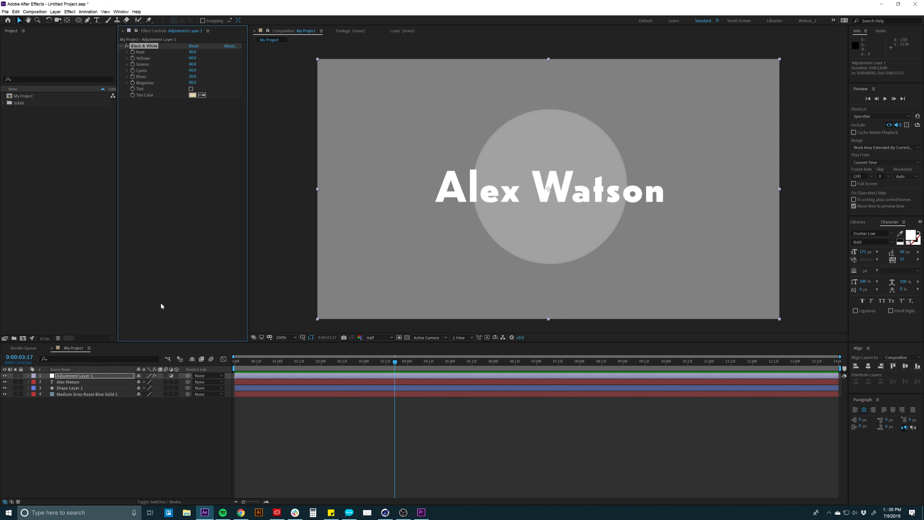
left_click(75, 378)
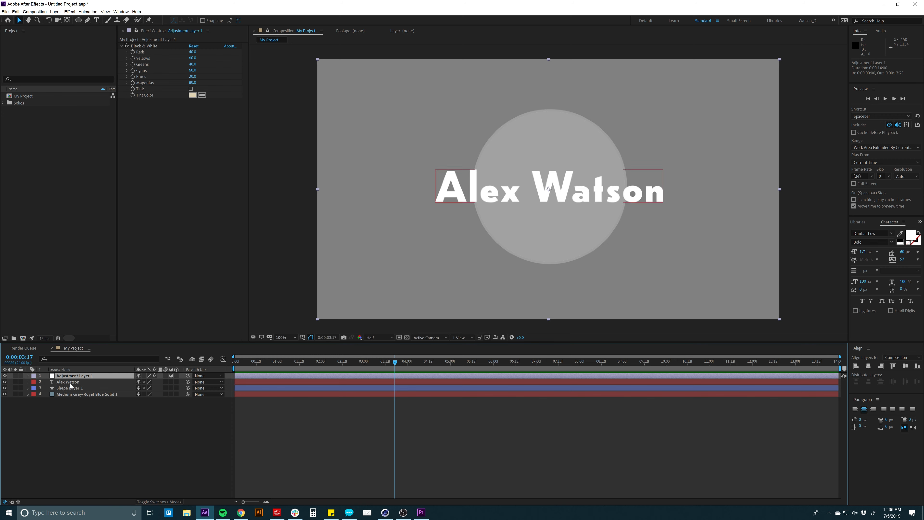
left_click(69, 383)
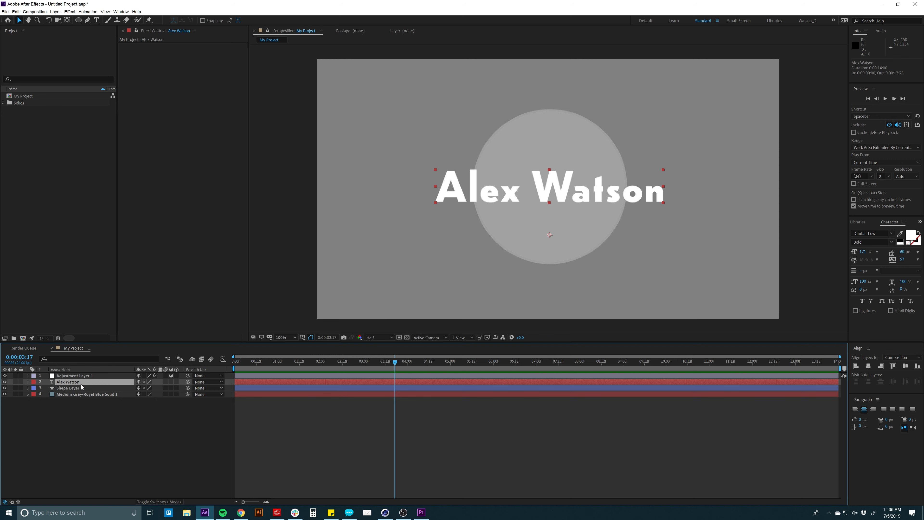
left_click(85, 374)
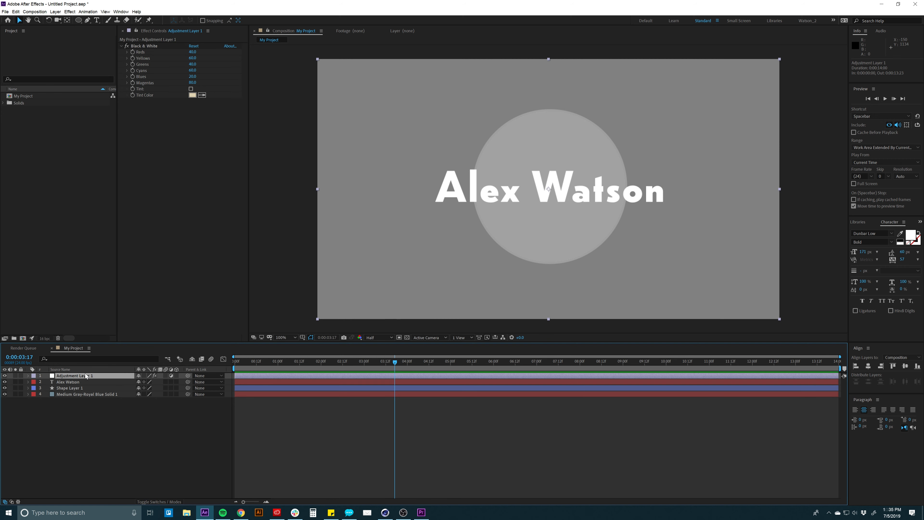
left_click(152, 46)
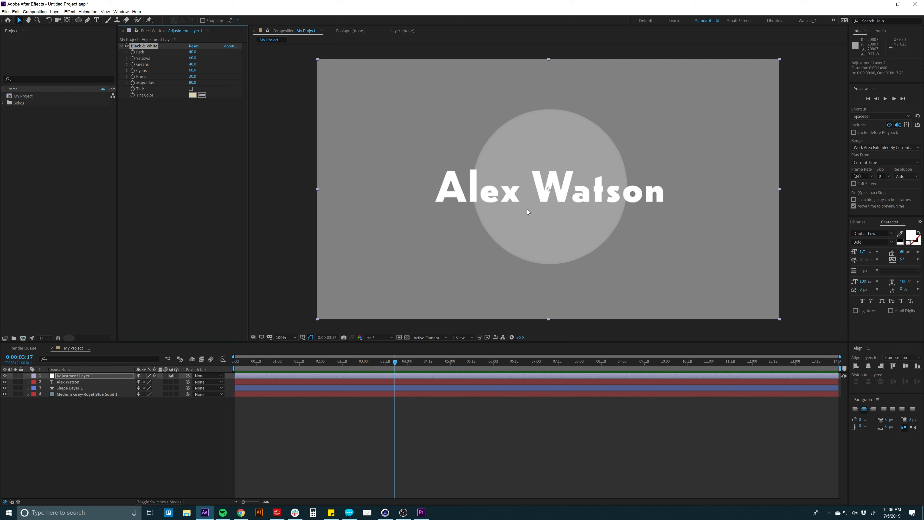
left_click(66, 379)
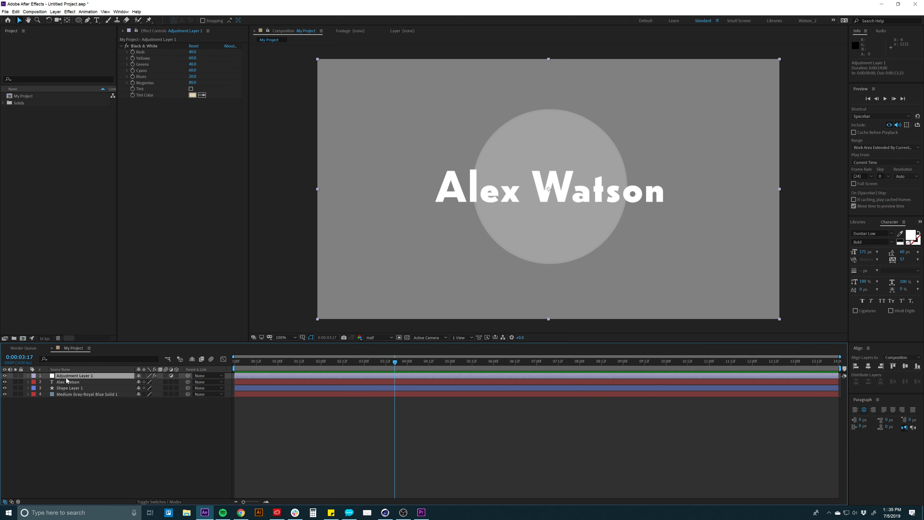
left_click_drag(73, 379, 64, 391)
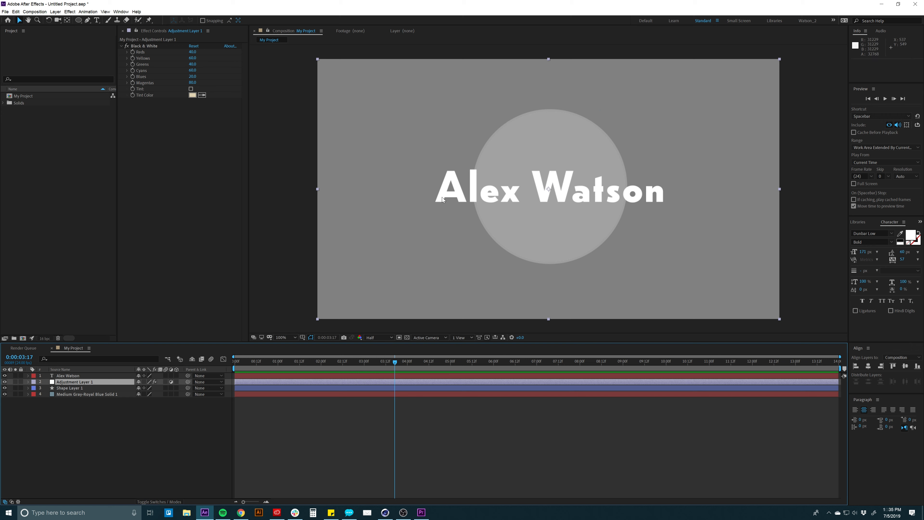
left_click_drag(72, 383, 70, 394)
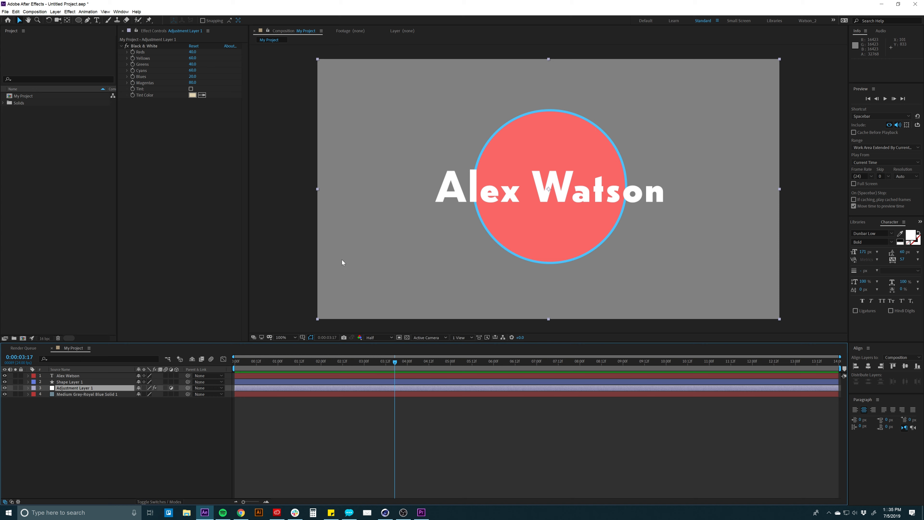
left_click(66, 382)
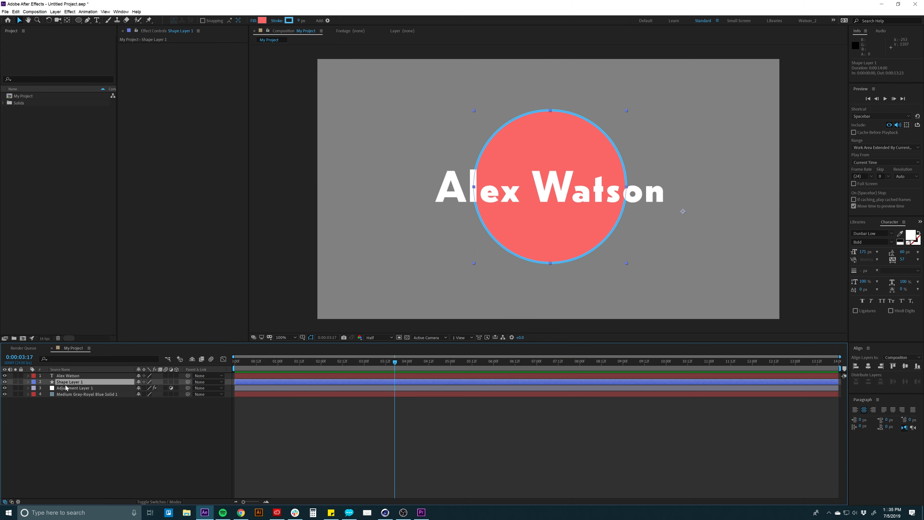
left_click(68, 389)
left_click_drag(67, 391, 62, 377)
left_click(73, 400)
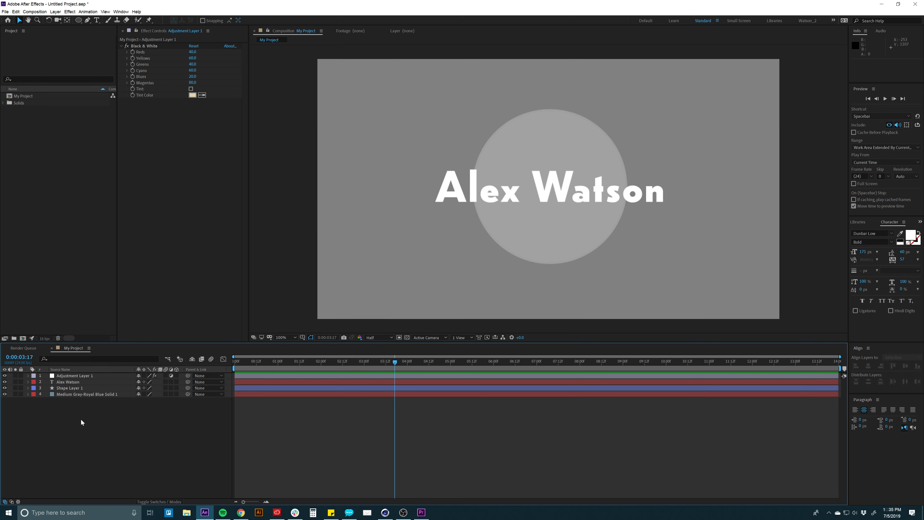
left_click(87, 376)
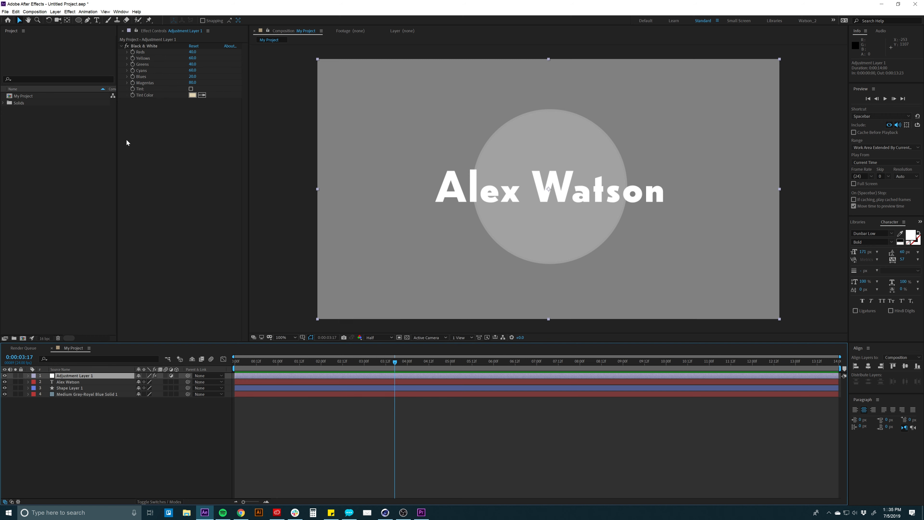
Step: Add a Null Object layer from Layer > New and select Null 1
left_click(56, 11)
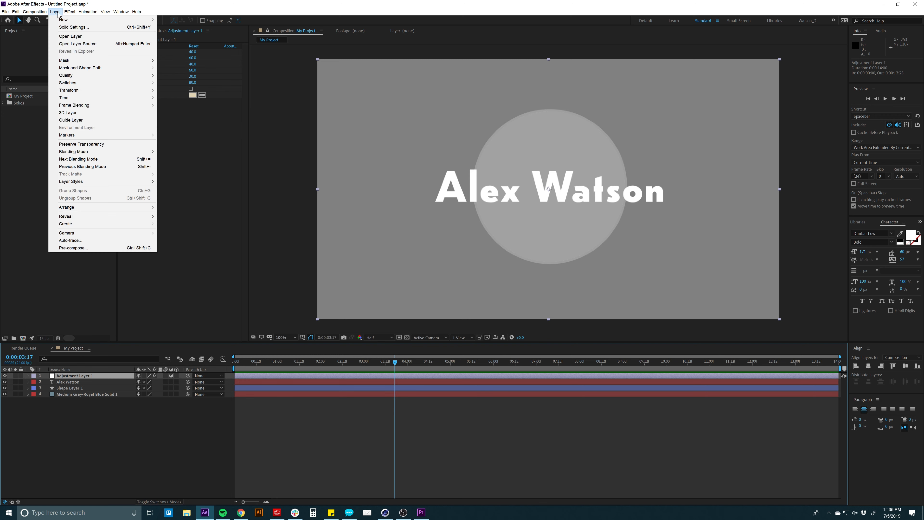
mouse_move(58, 20)
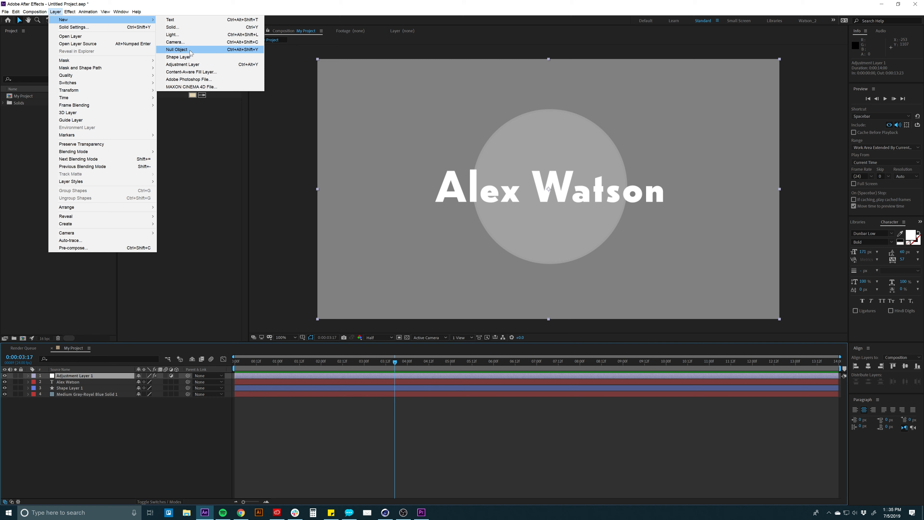
left_click(177, 50)
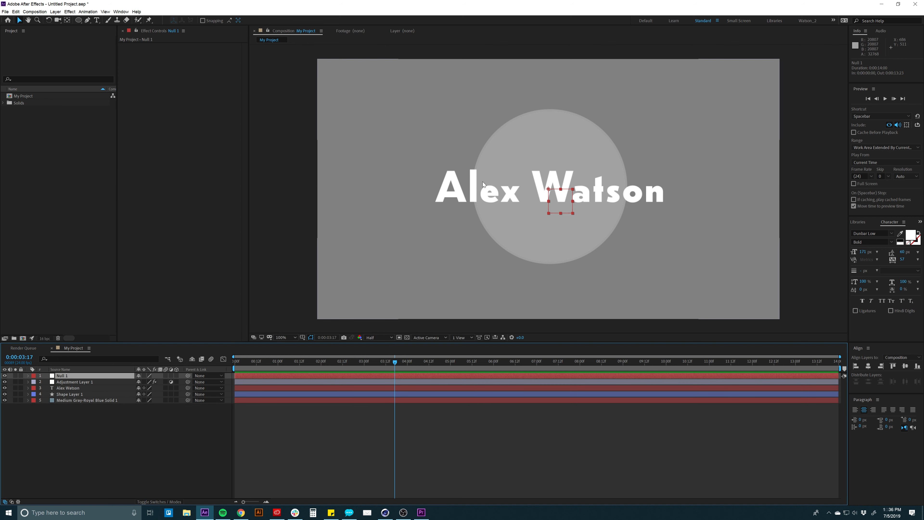
left_click(74, 382)
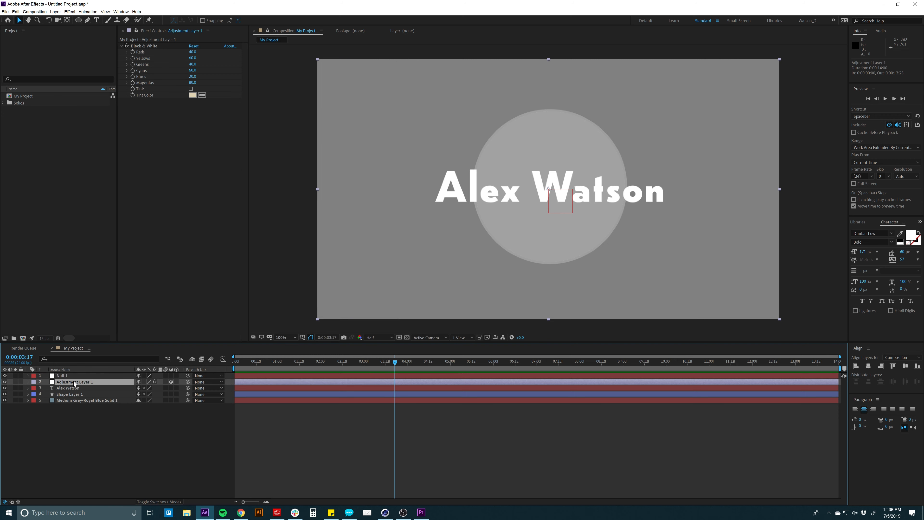
left_click(69, 376)
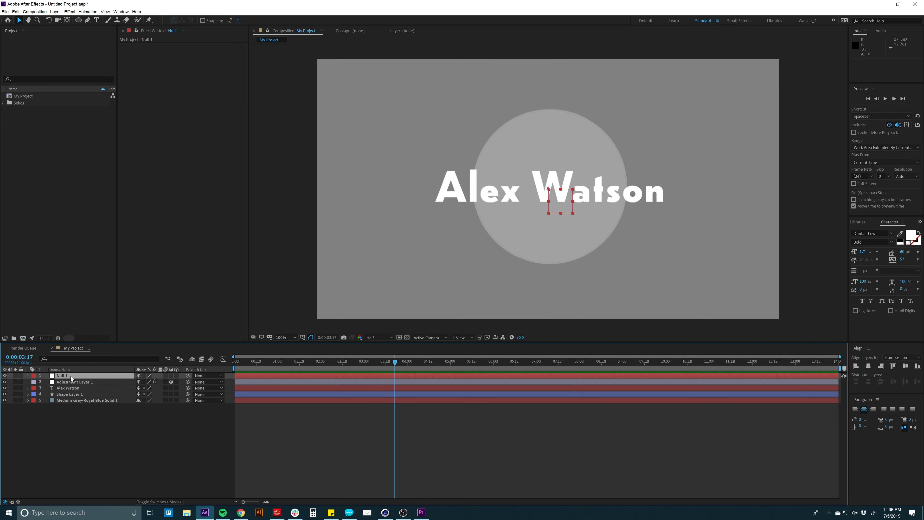
left_click(63, 376)
Step: Rename Adjustment Layer 1 to 'Black and White'
left_click(74, 381)
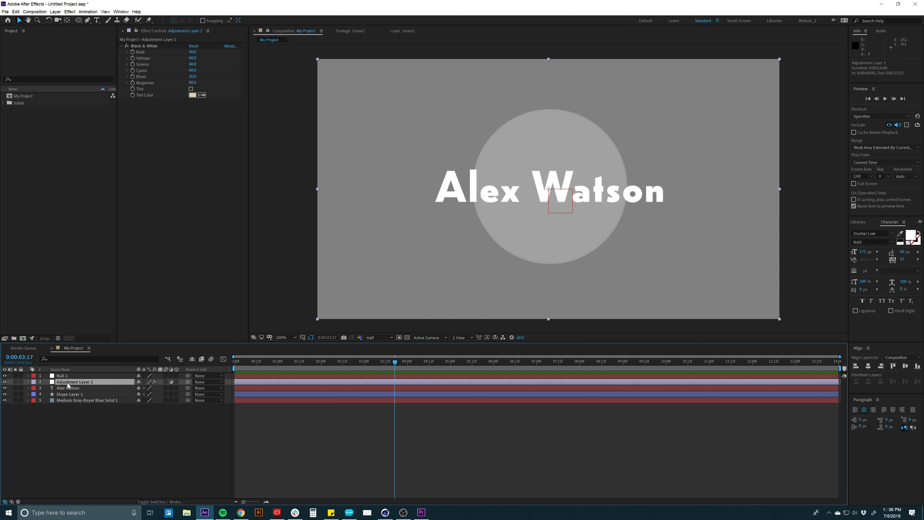
key("Return")
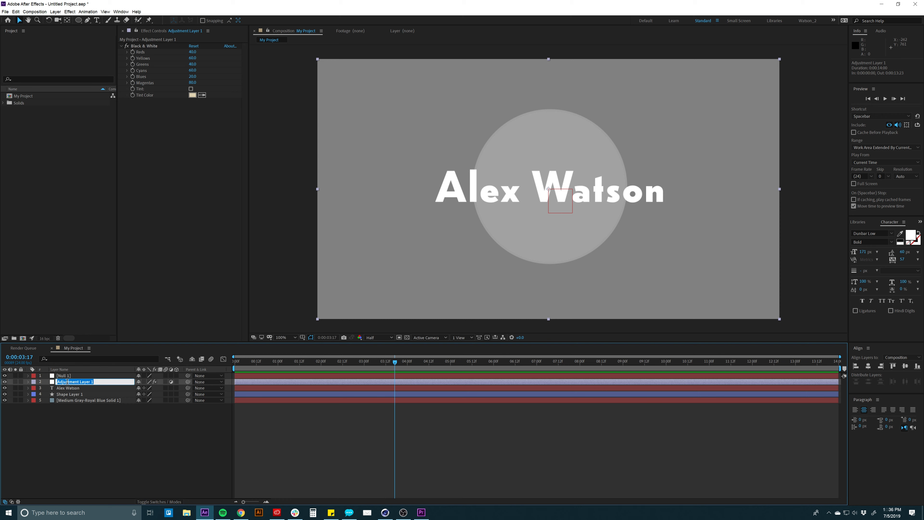
type("Black and White")
key("Return")
Step: Rename Null 1 to 'Controller'
left_click(86, 376)
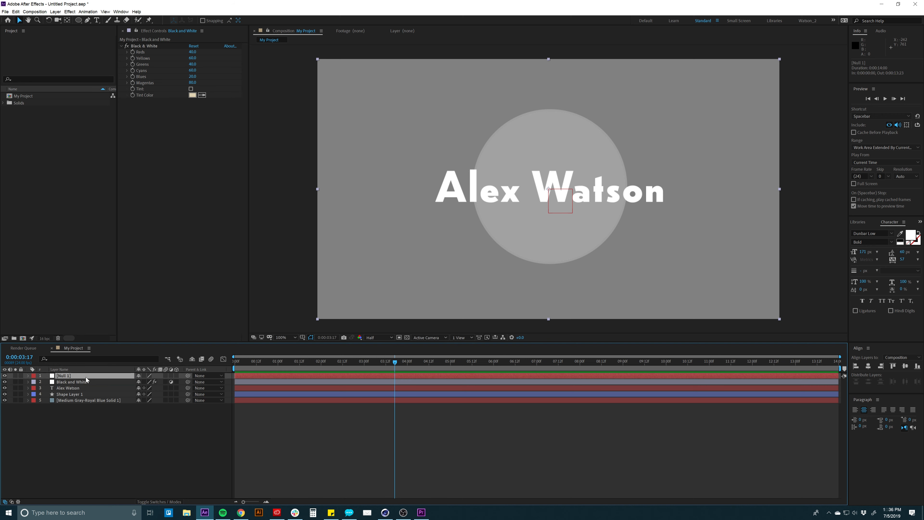
key("Return")
type("Controller")
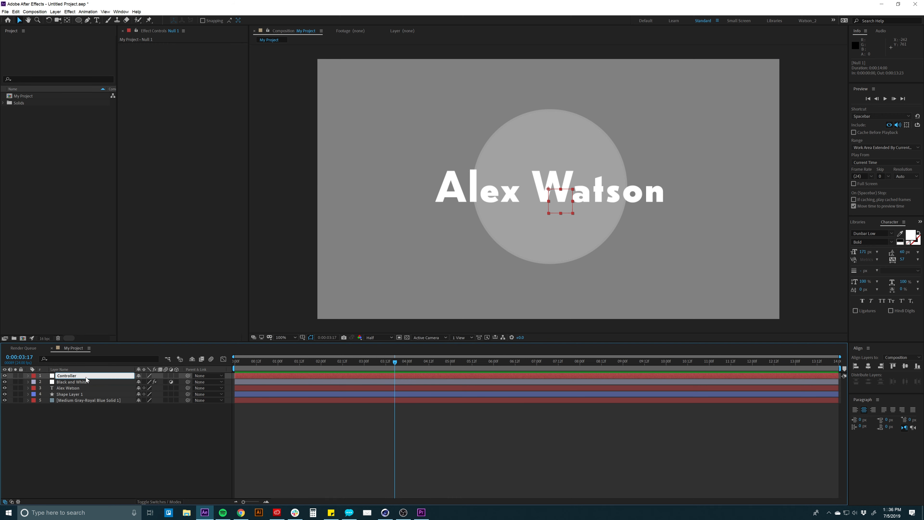
key("Return")
left_click(60, 421)
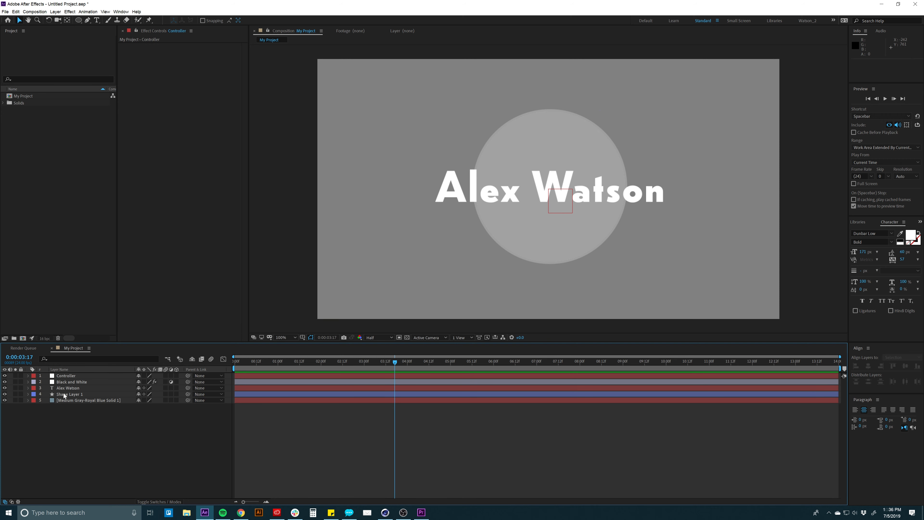
Step: Set Controller, Black and White, Shape Layer 1 and the background solid's labels to Orange
left_click(63, 376)
left_click(69, 386)
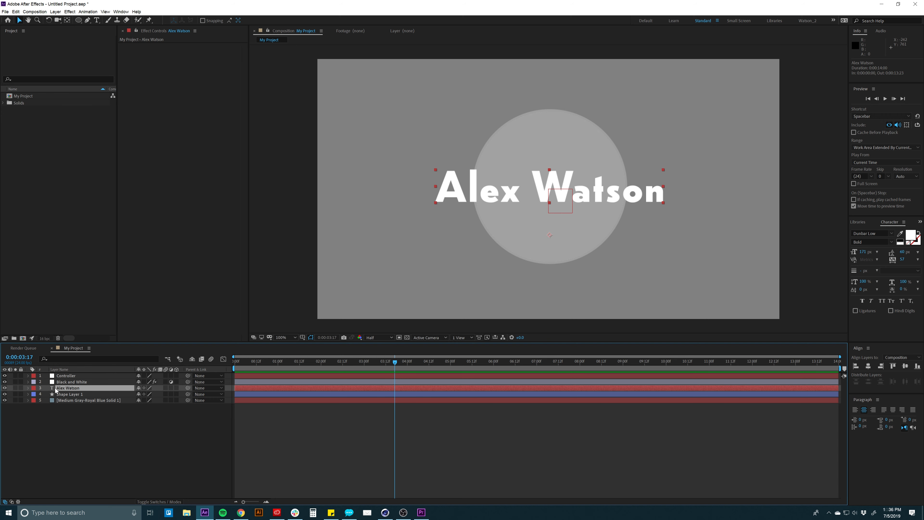
left_click(62, 394)
left_click(68, 401, "ctrl")
left_click(65, 382, "ctrl")
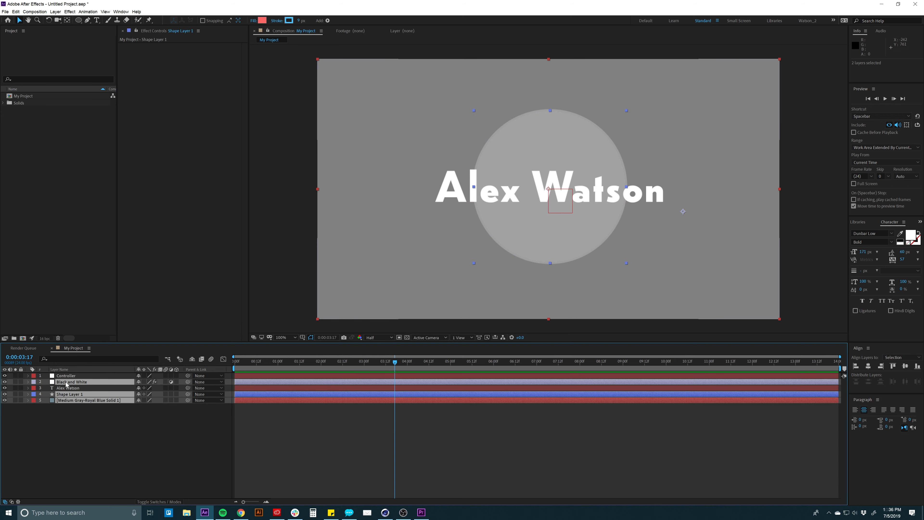
left_click(66, 377, "ctrl")
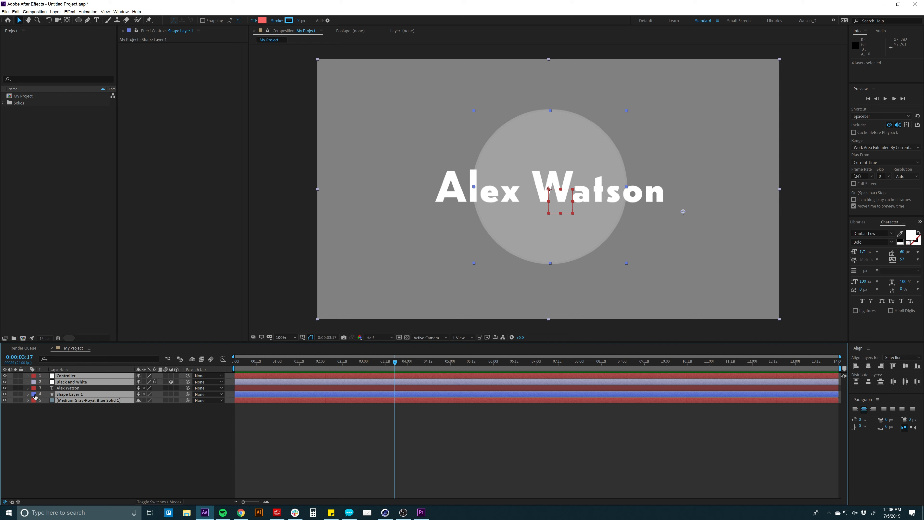
left_click(34, 376)
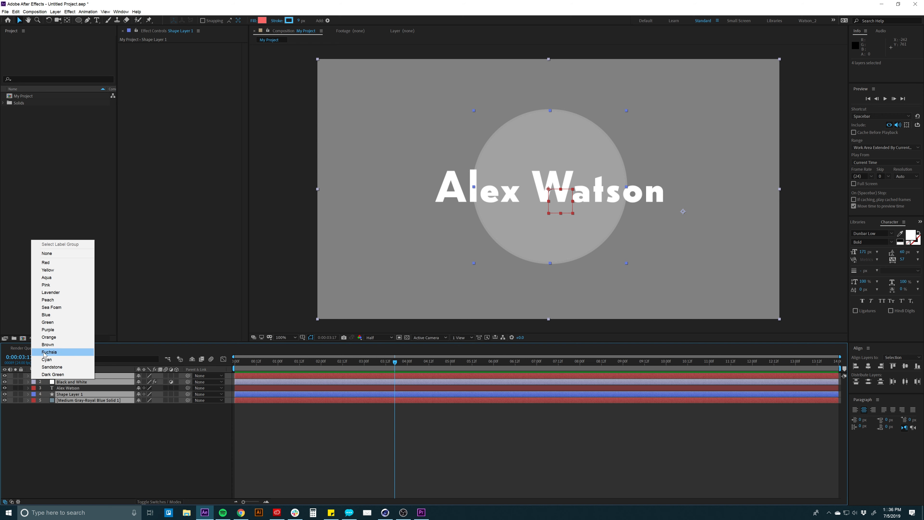
left_click(48, 337)
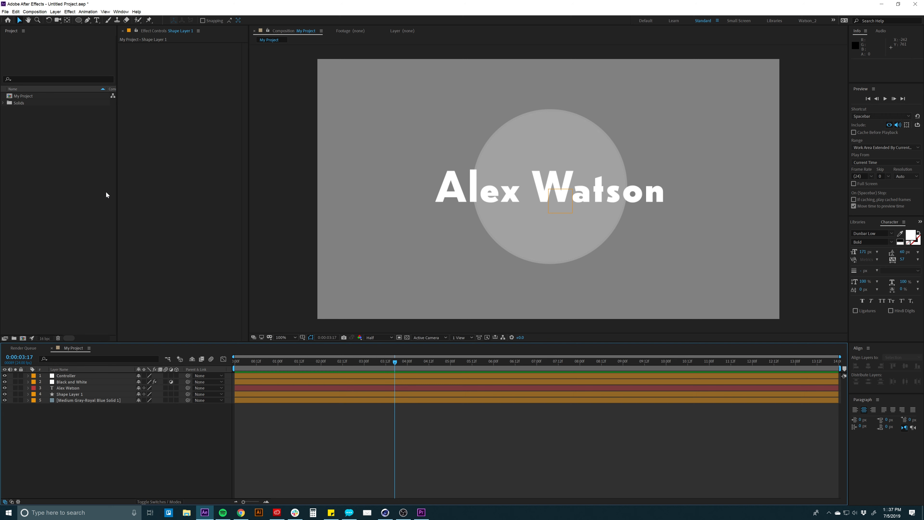
left_click(64, 145)
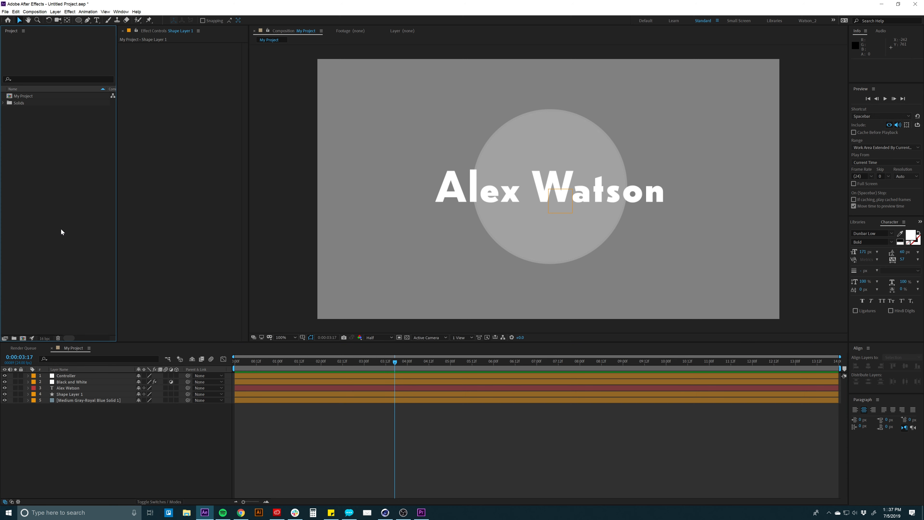
Step: Open the import file browser and navigate to The Church > Assets > Images and Textures
double_click(44, 206)
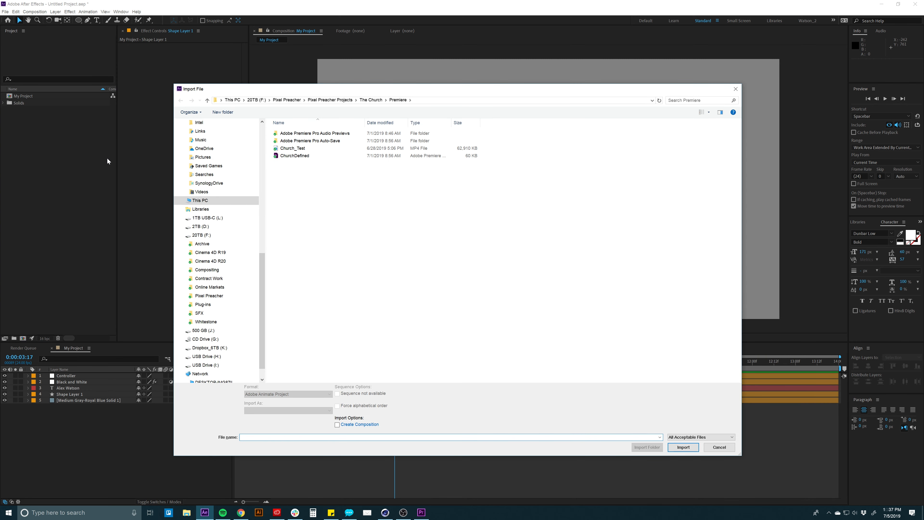
left_click_drag(424, 91, 460, 86)
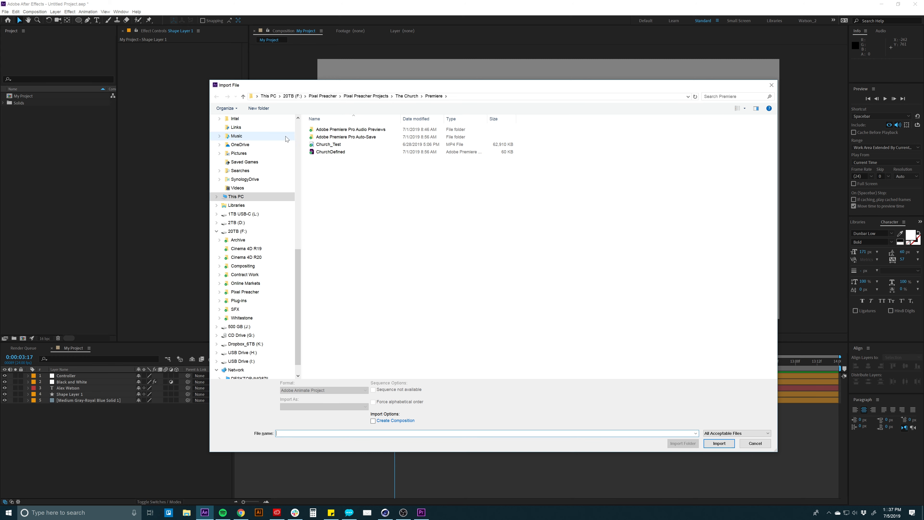
left_click(406, 96)
double_click(328, 130)
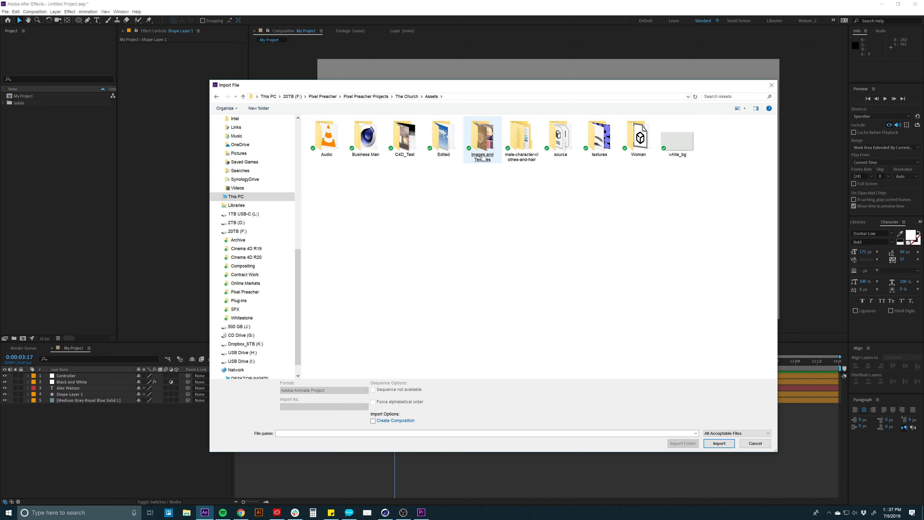
double_click(478, 165)
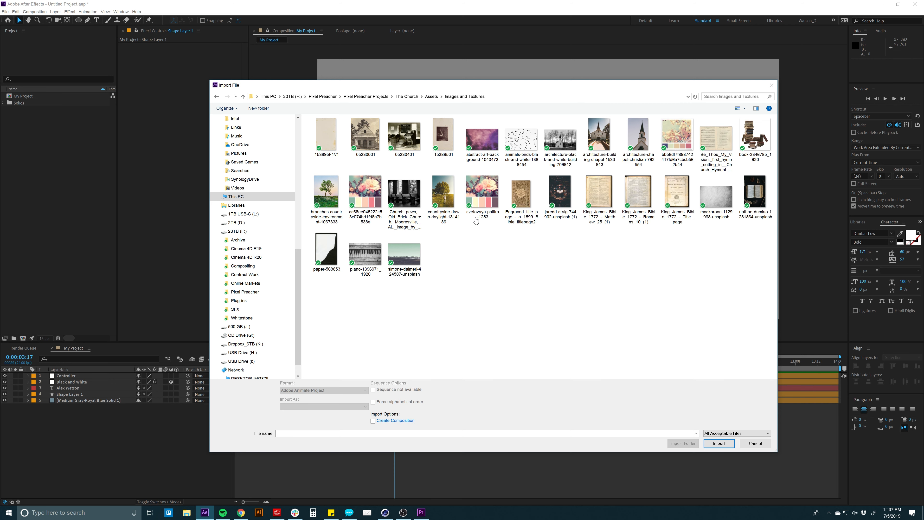
Step: Go back through The Church > Assets > Images and Textures and import 153895F1V1.jpg
left_click(411, 97)
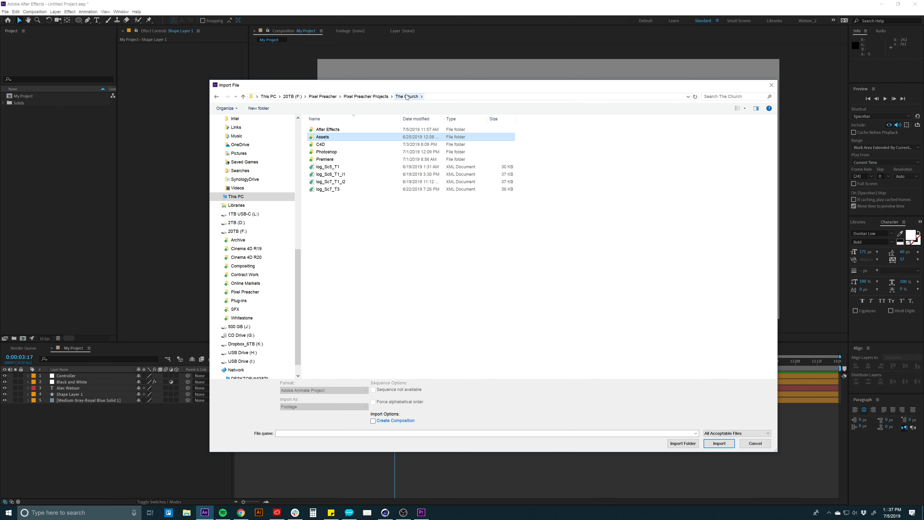
left_click_drag(403, 88, 398, 84)
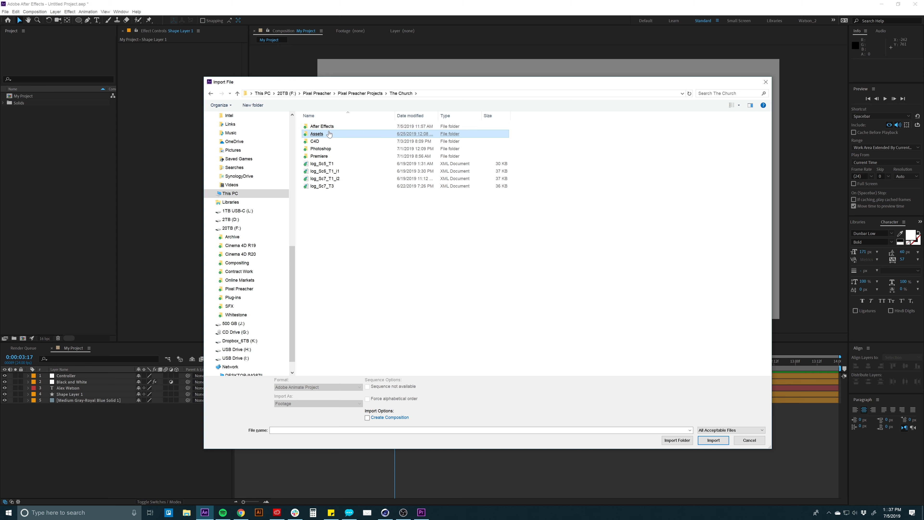
left_click(316, 127)
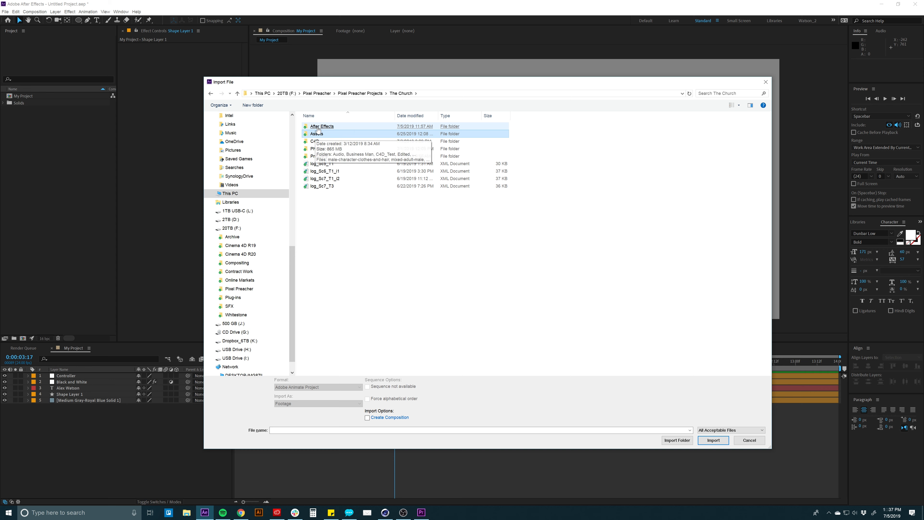
left_click(316, 149)
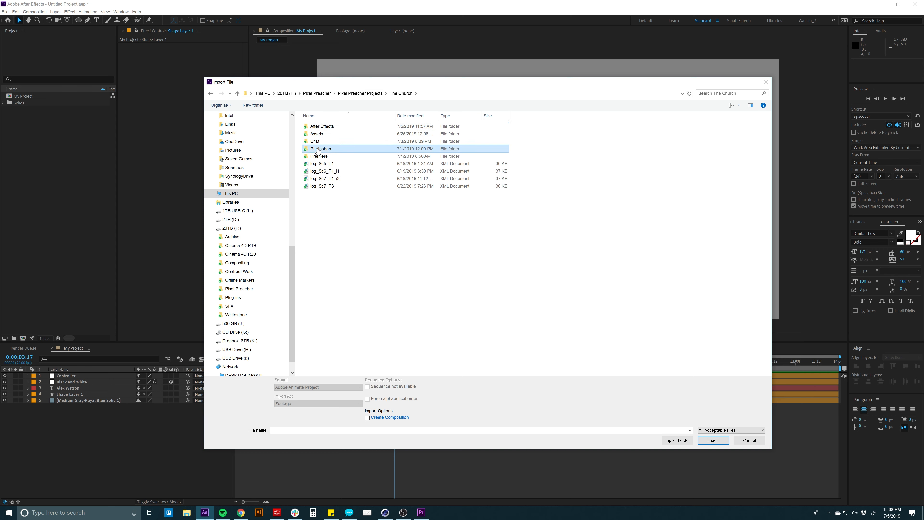
left_click(316, 135)
double_click(317, 135)
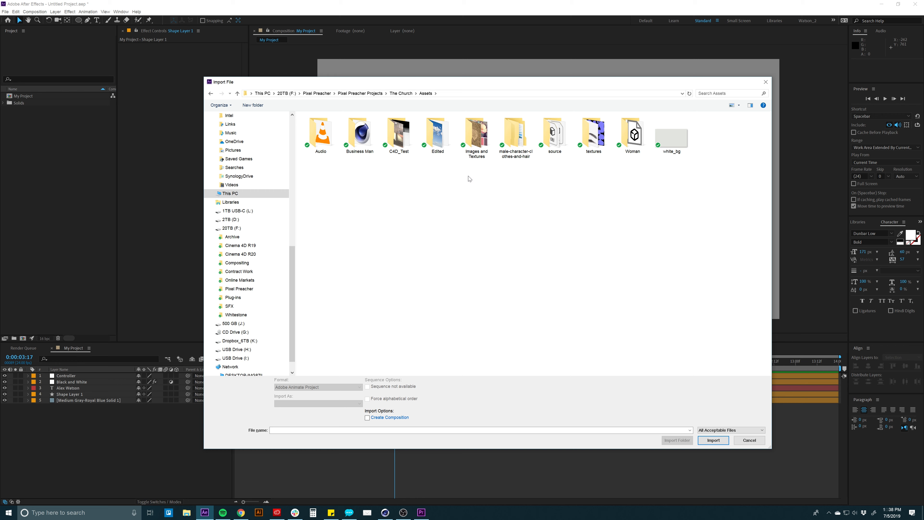
double_click(473, 160)
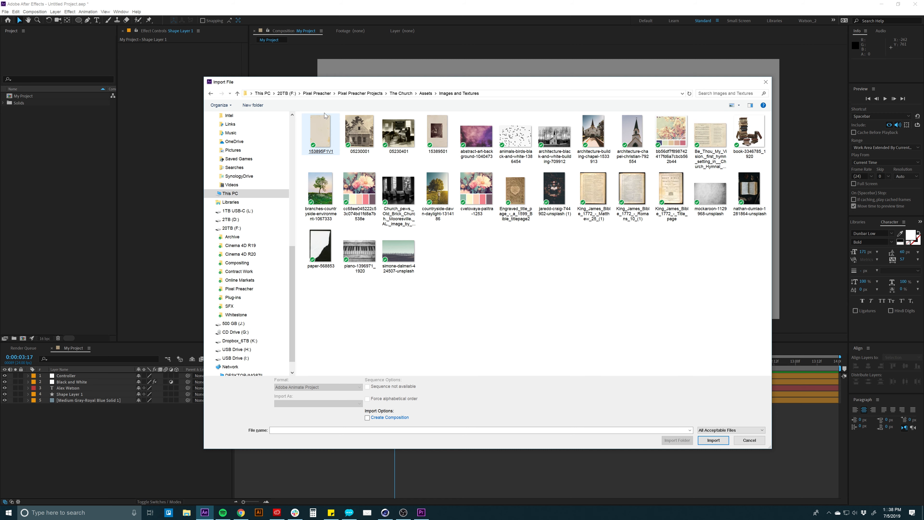
double_click(317, 137)
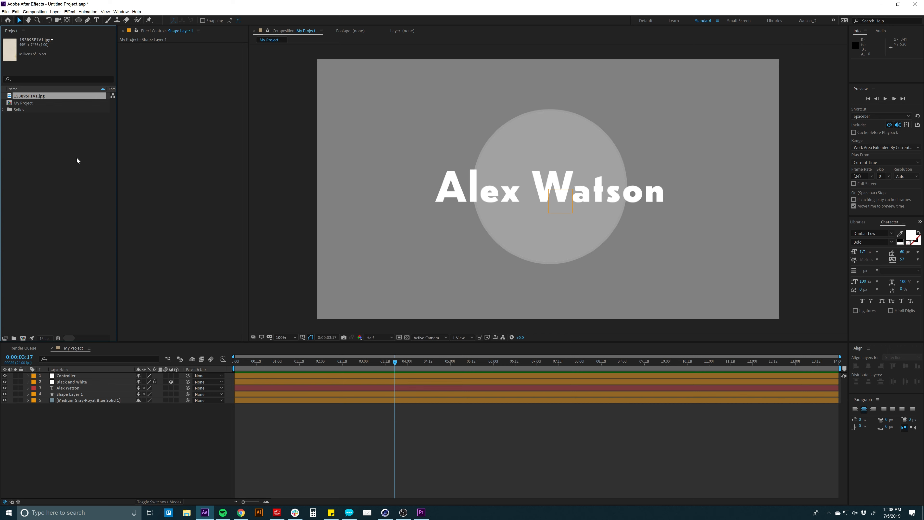
left_click(68, 133)
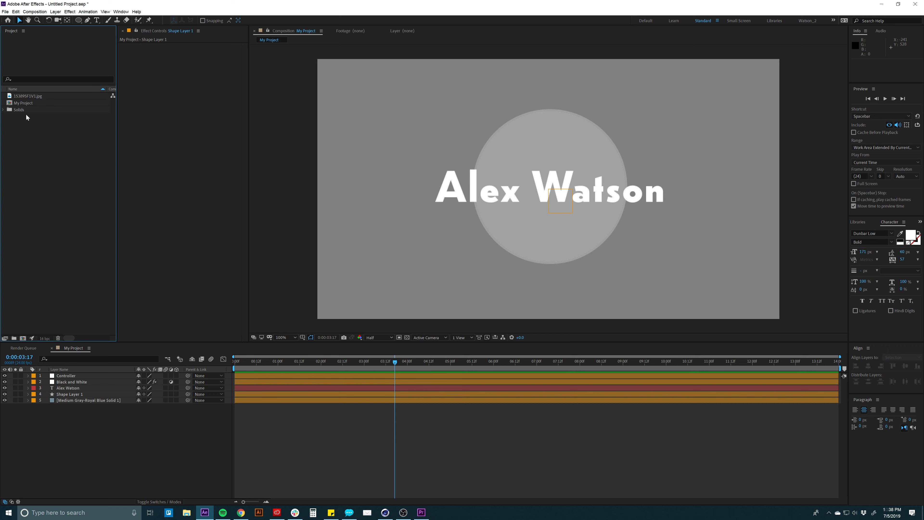
left_click(27, 96)
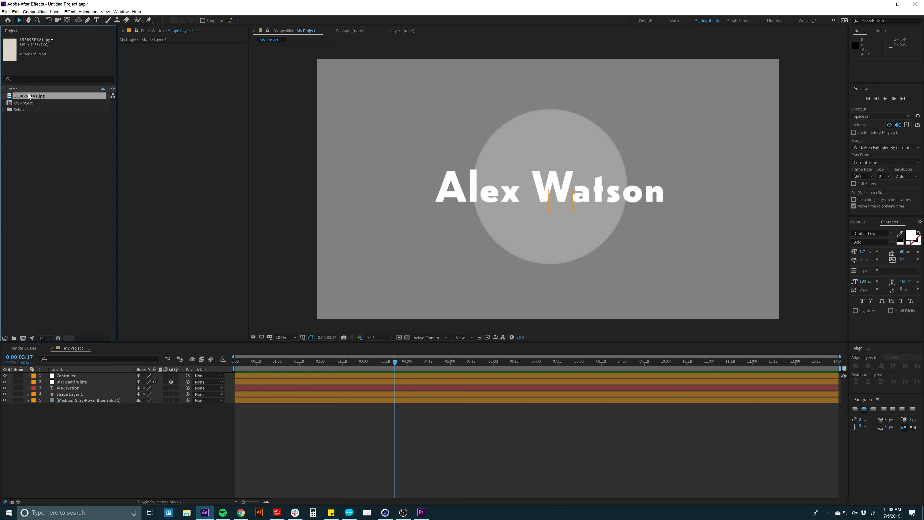
left_click(24, 104)
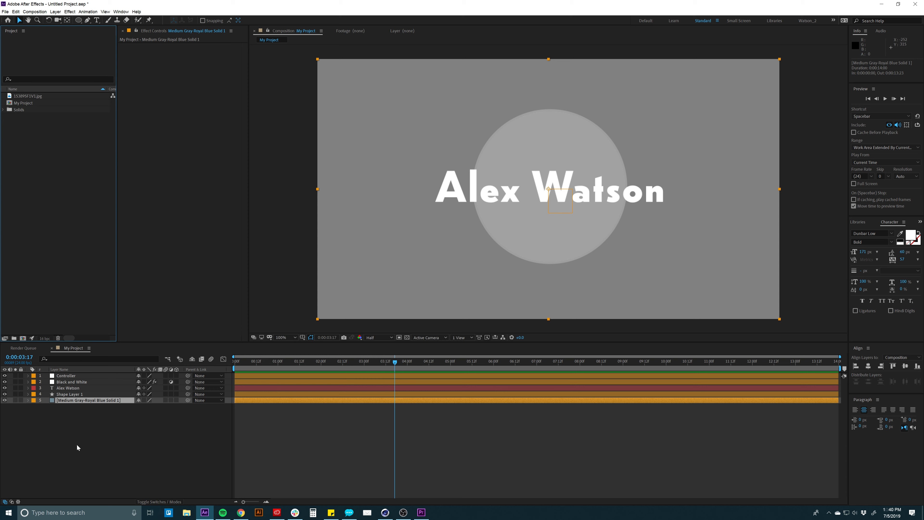
left_click(69, 413)
left_click(75, 400)
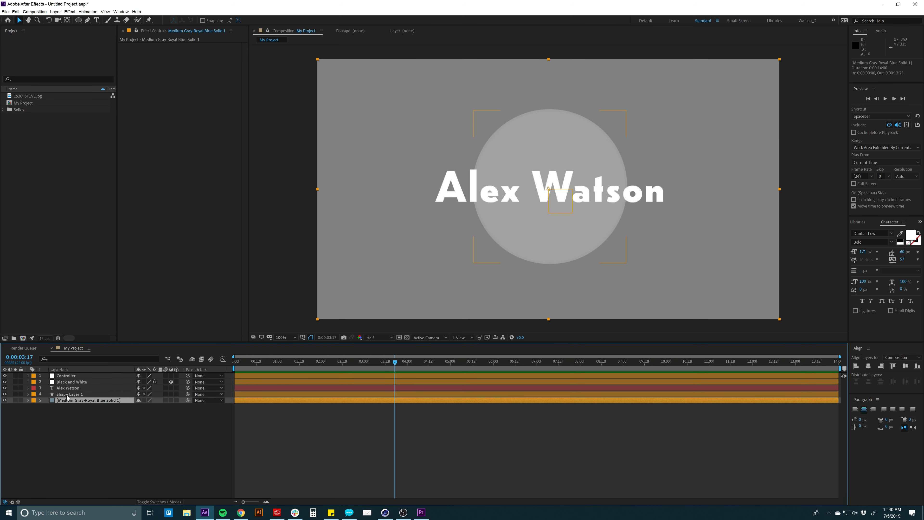
left_click(67, 382)
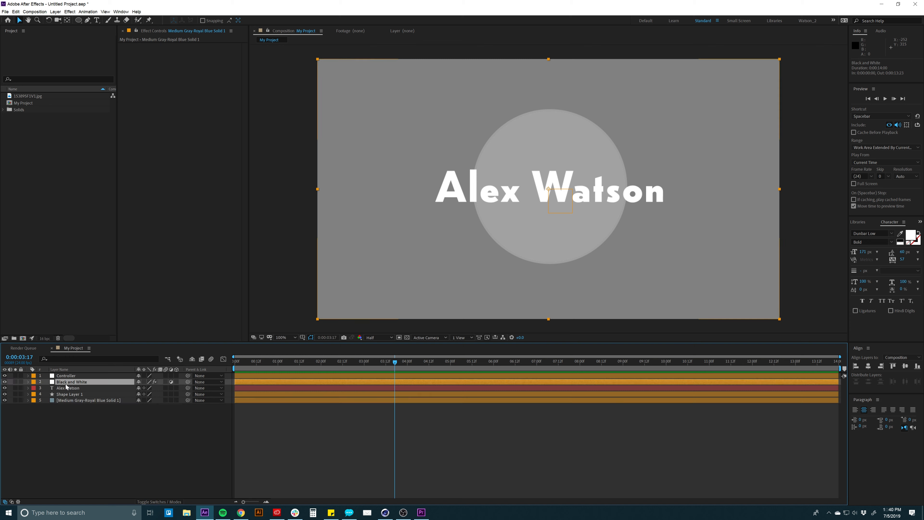
left_click(17, 112)
left_click(22, 121)
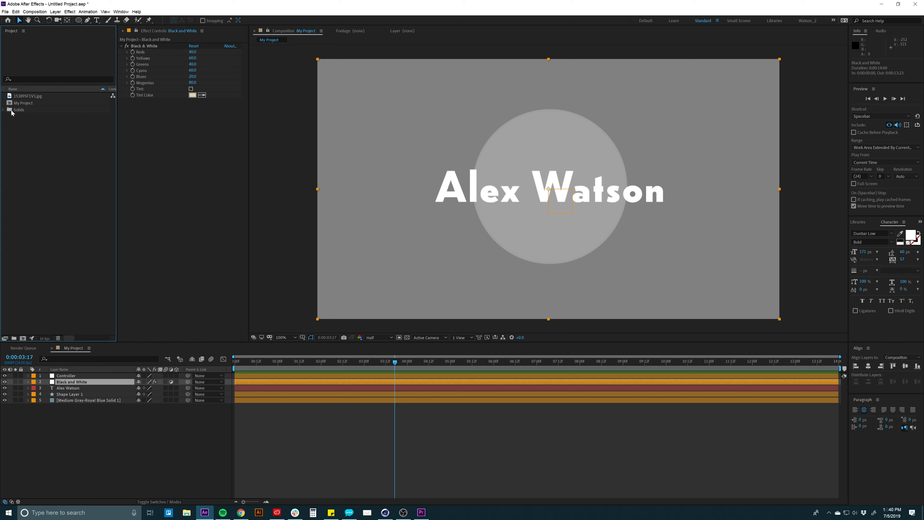
left_click(15, 110)
left_click(26, 129)
Step: Create a project folder named 'Assets' and move 153895F1V1.jpg into it
left_click(14, 339)
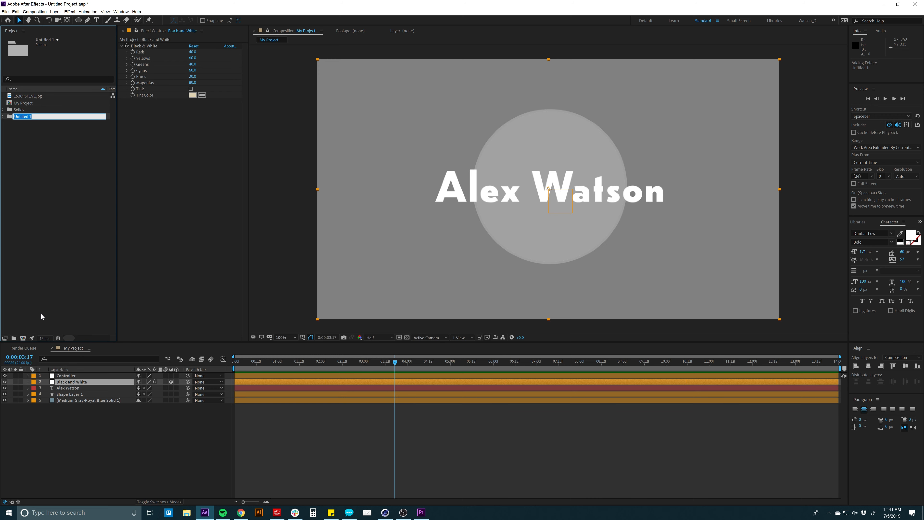
type("Assets")
key("Return")
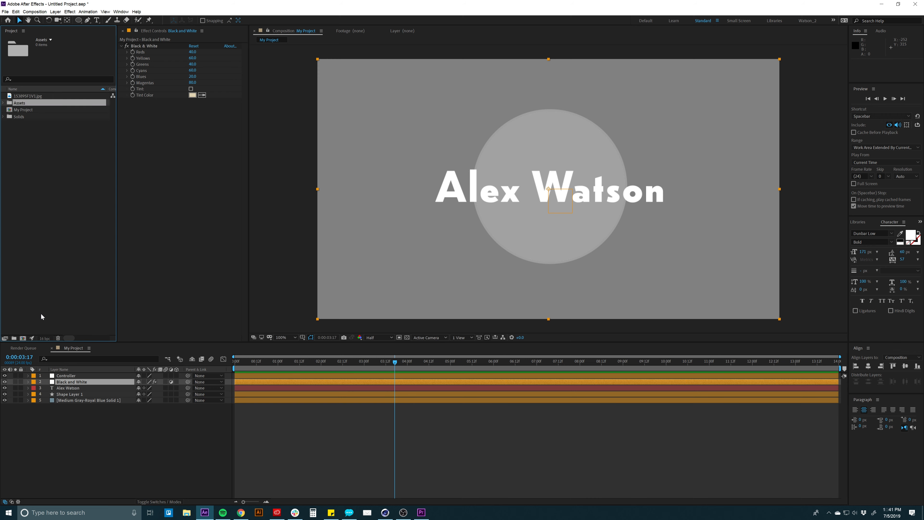
left_click_drag(27, 96, 21, 102)
Step: Expand the Assets folder and drag 153895F1V1.jpg into the My Project timeline
left_click(21, 97)
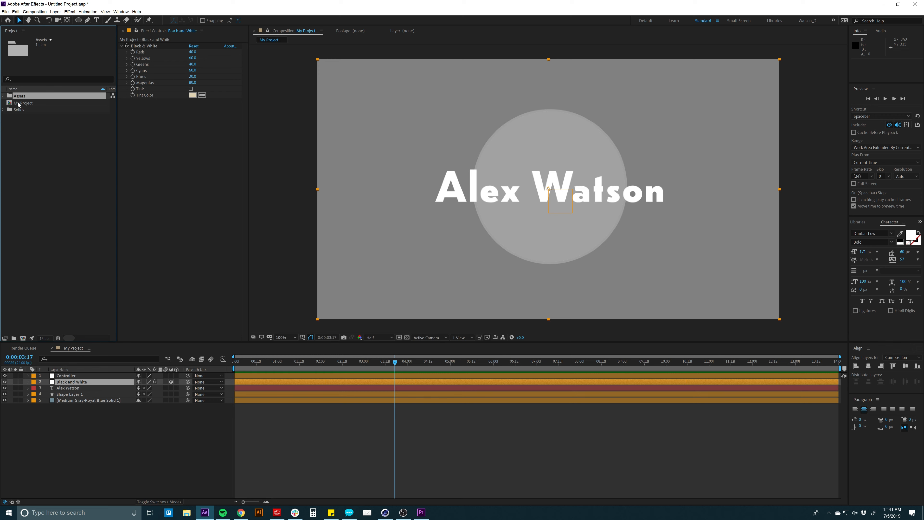
left_click(4, 96)
left_click(43, 103)
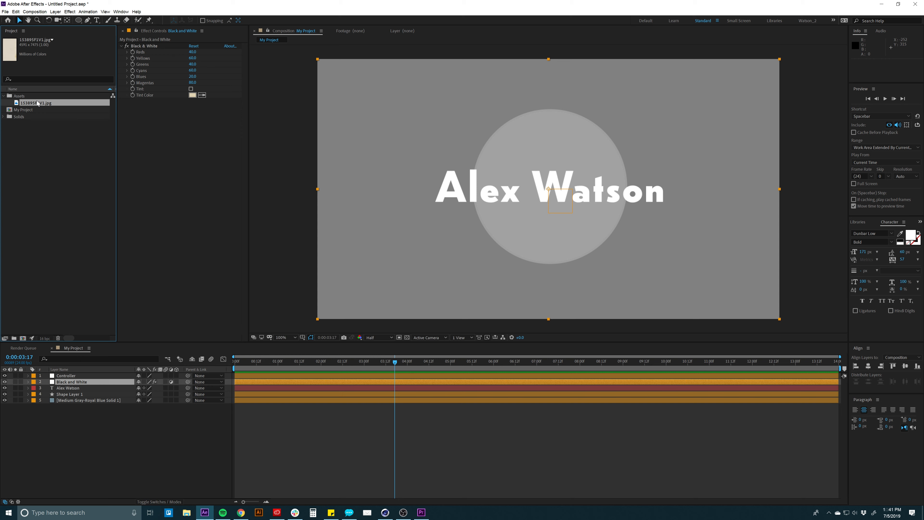
left_click_drag(38, 103, 108, 425)
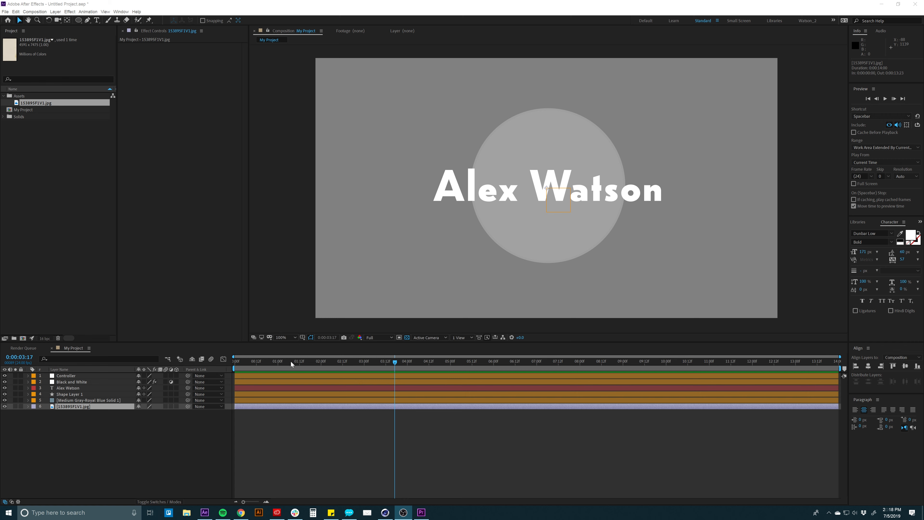
Step: Move the 153895F1V1.jpg layer above the grey solid in the timeline
left_click(279, 401)
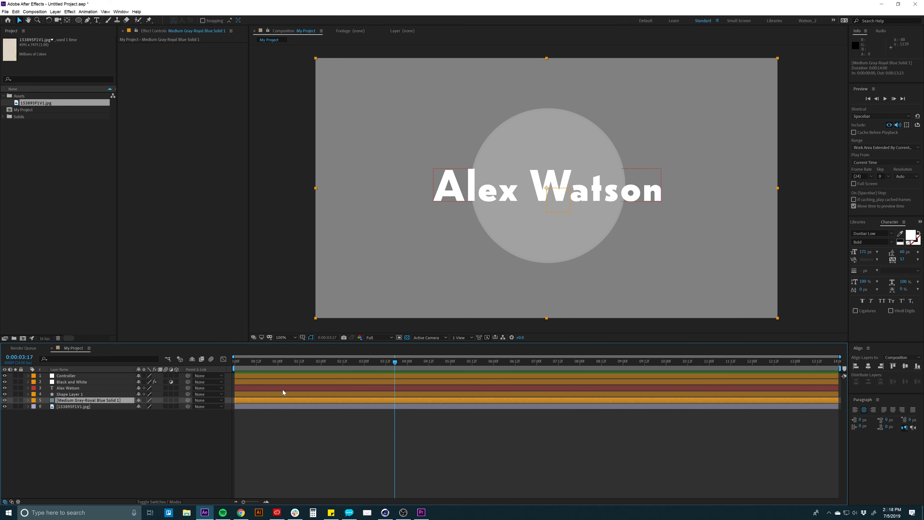
left_click(282, 407)
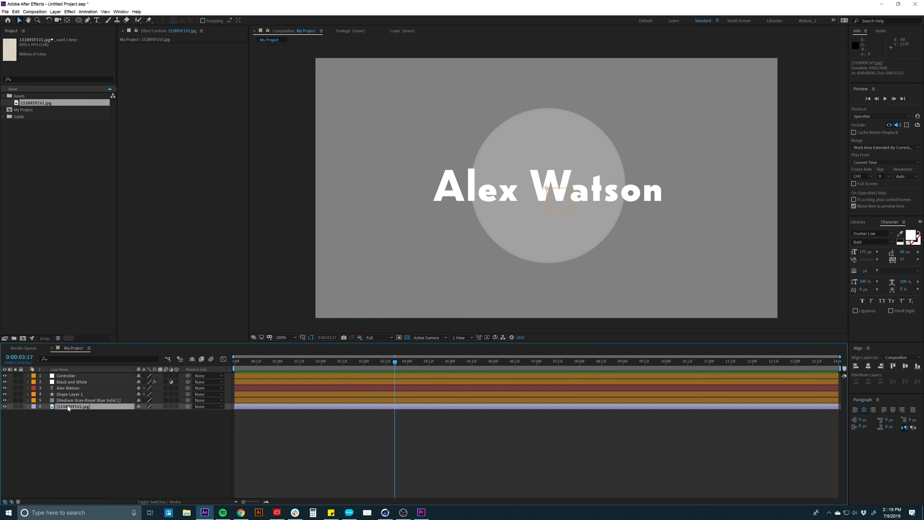
left_click_drag(67, 408, 68, 400)
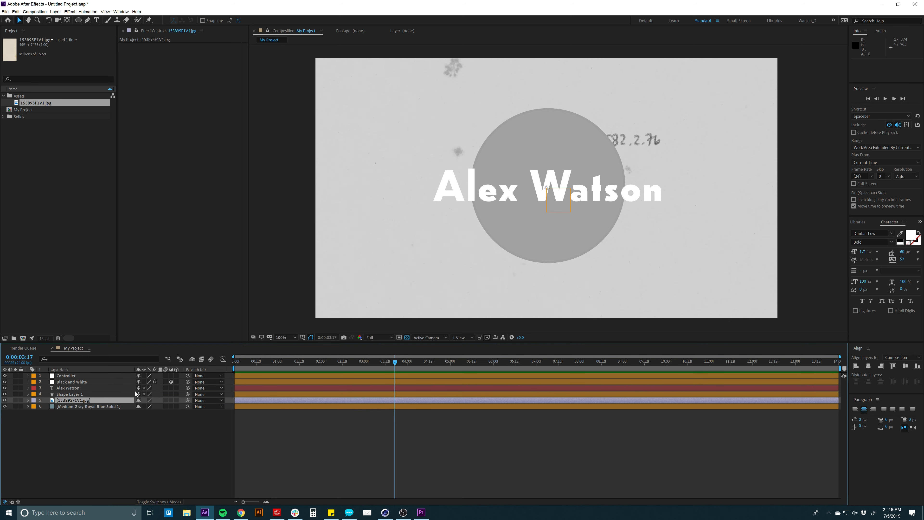
Step: Hide the Black and White layer to restore colour
left_click(72, 381)
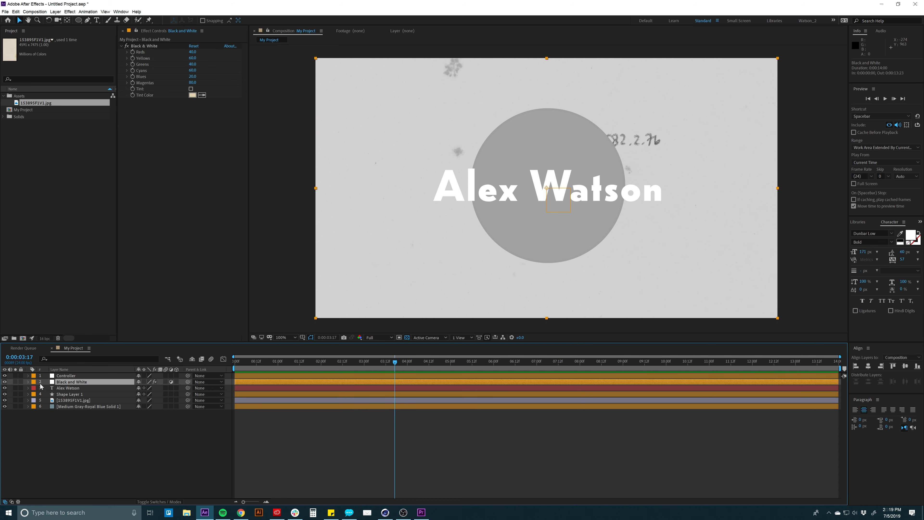
left_click(4, 381)
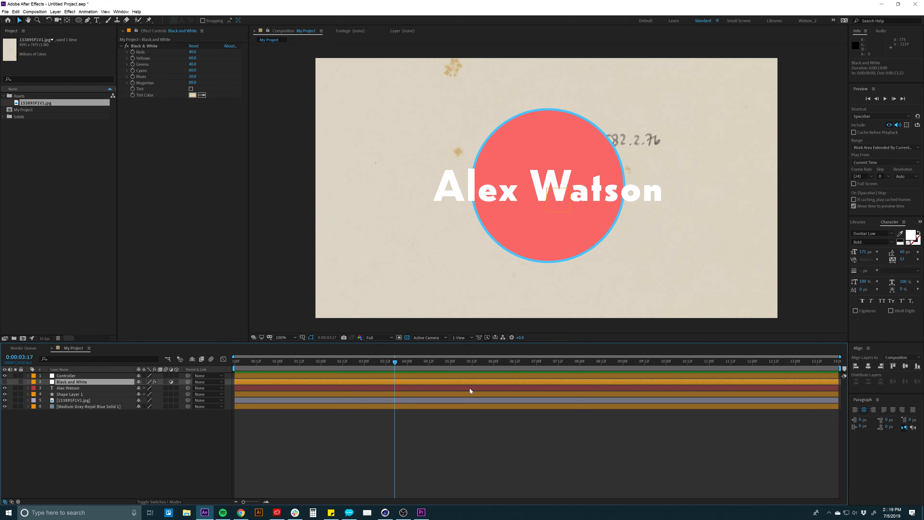
left_click(373, 420)
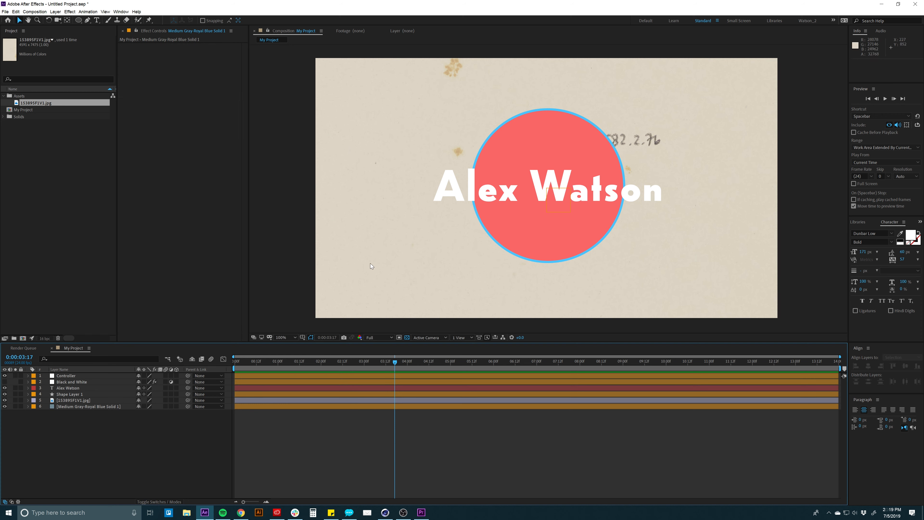